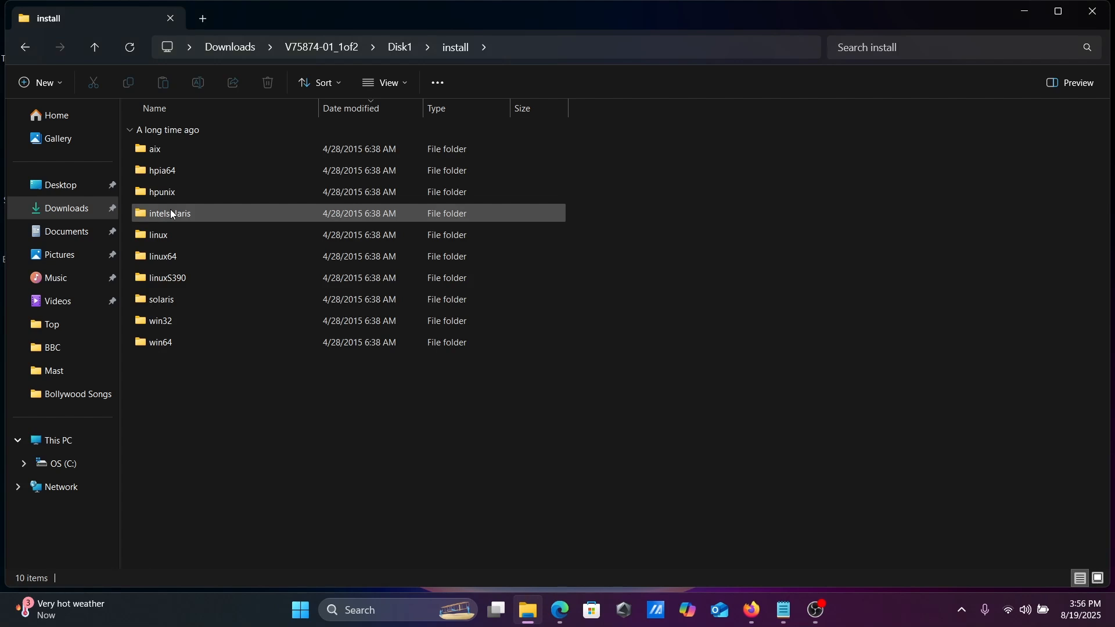
Open the win64 folder inside the install folder and launch Command Prompt.
double_click(154, 342)
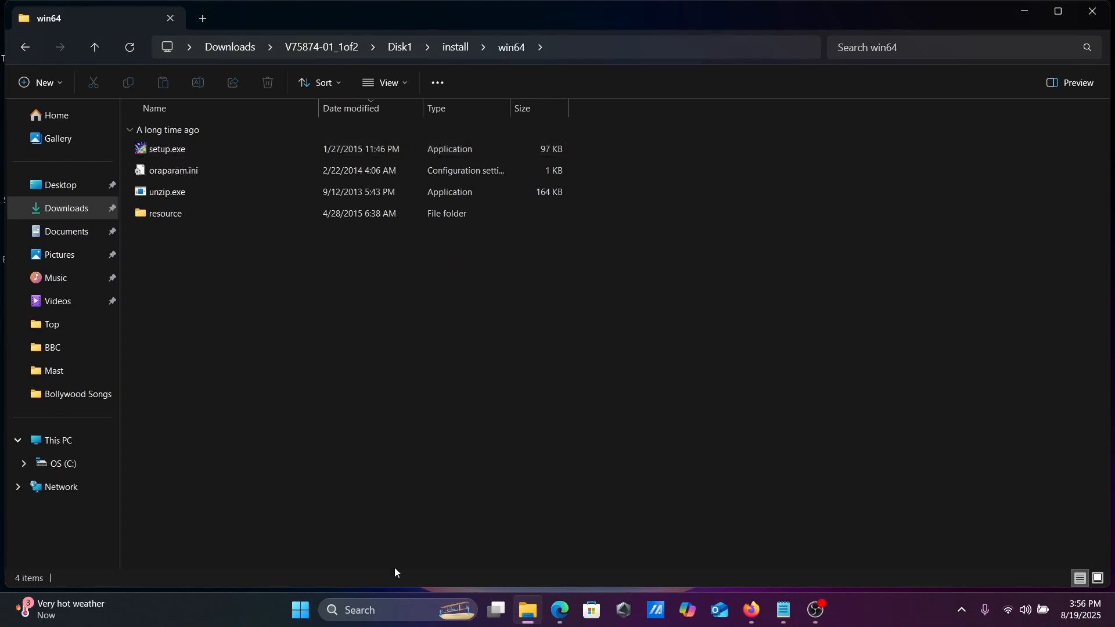
click(352, 613)
text(cmd)
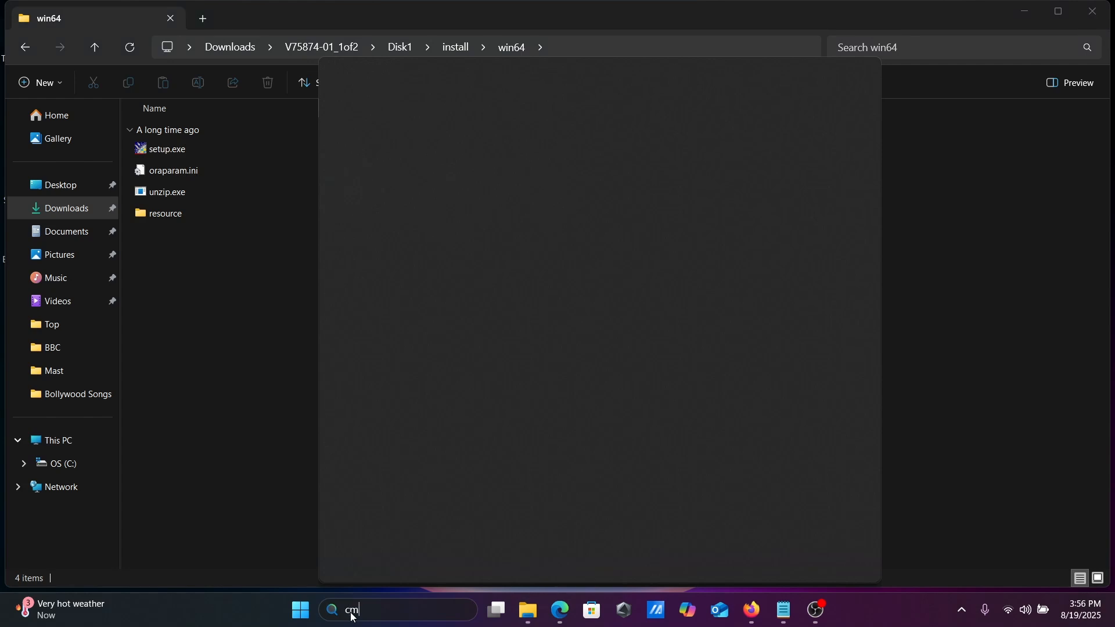
key(Return)
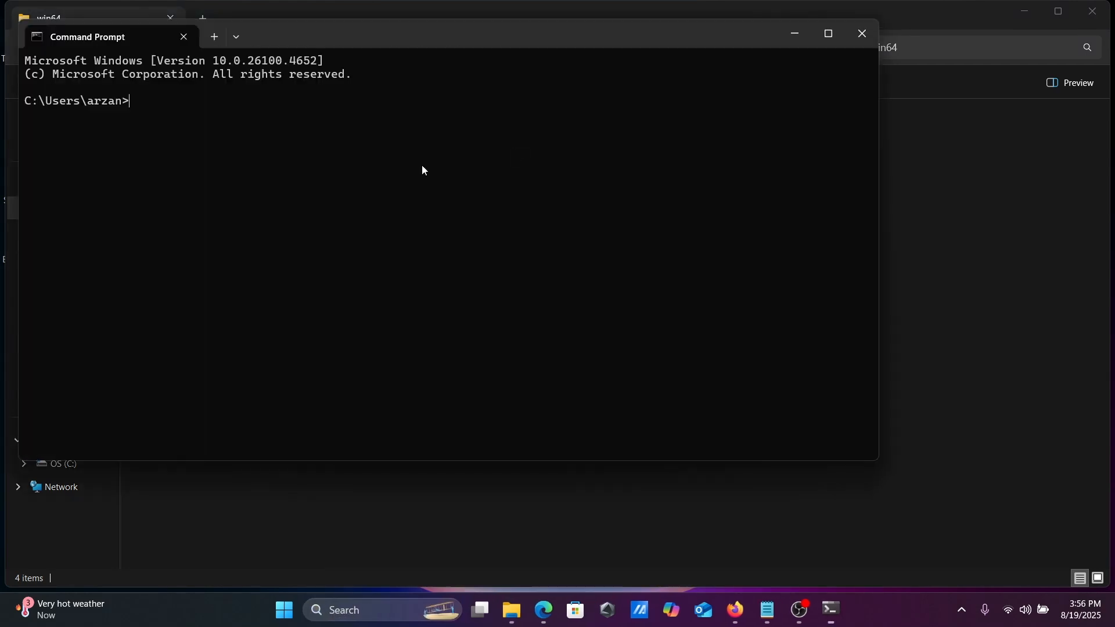
Check the Java installation by running java, javac and java --version, and close Command Prompt.
text(java)
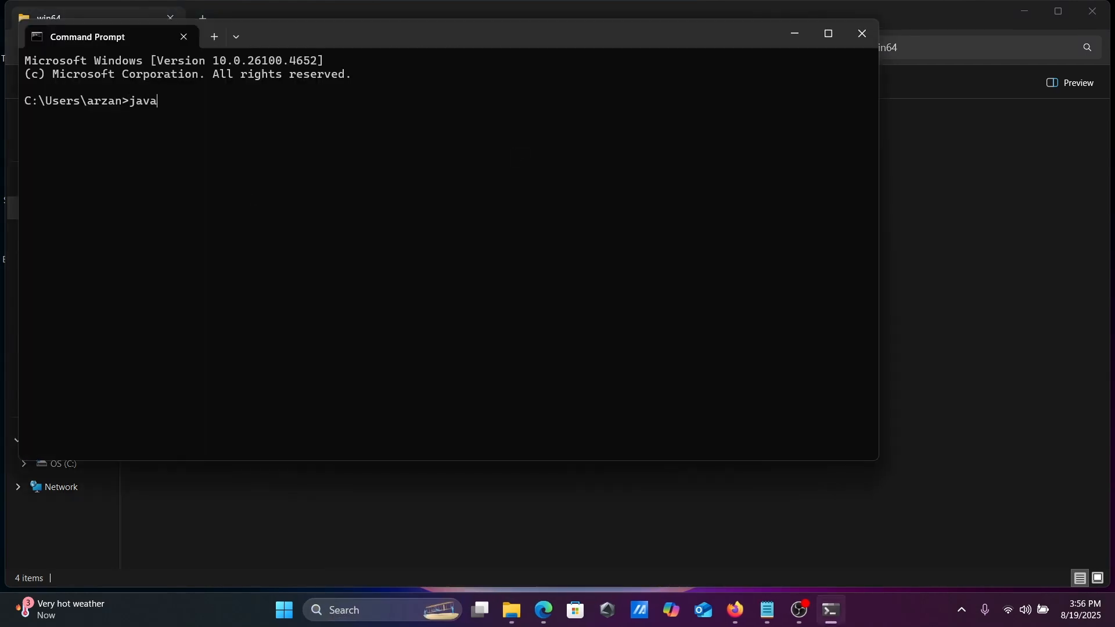
key(Return)
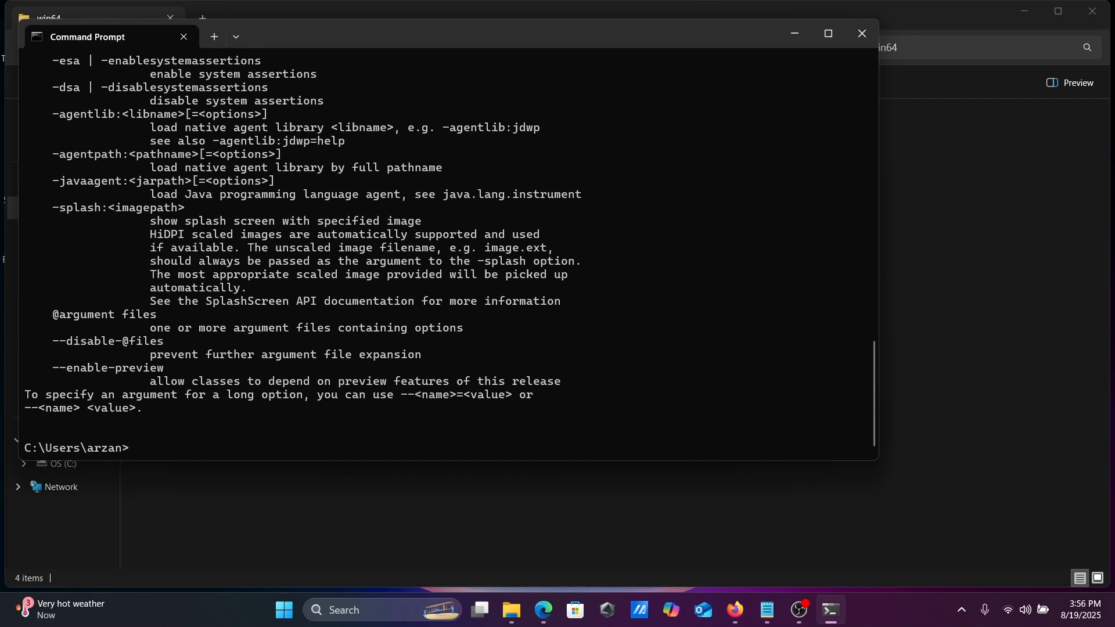
text(javac)
key(Return)
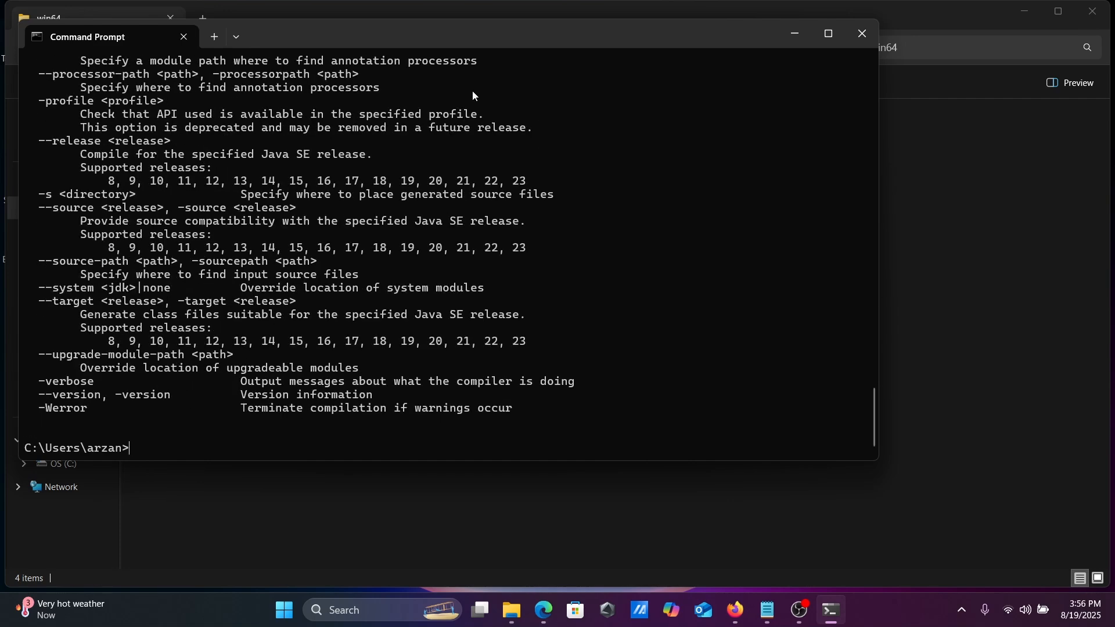
text(java --version)
key(Return)
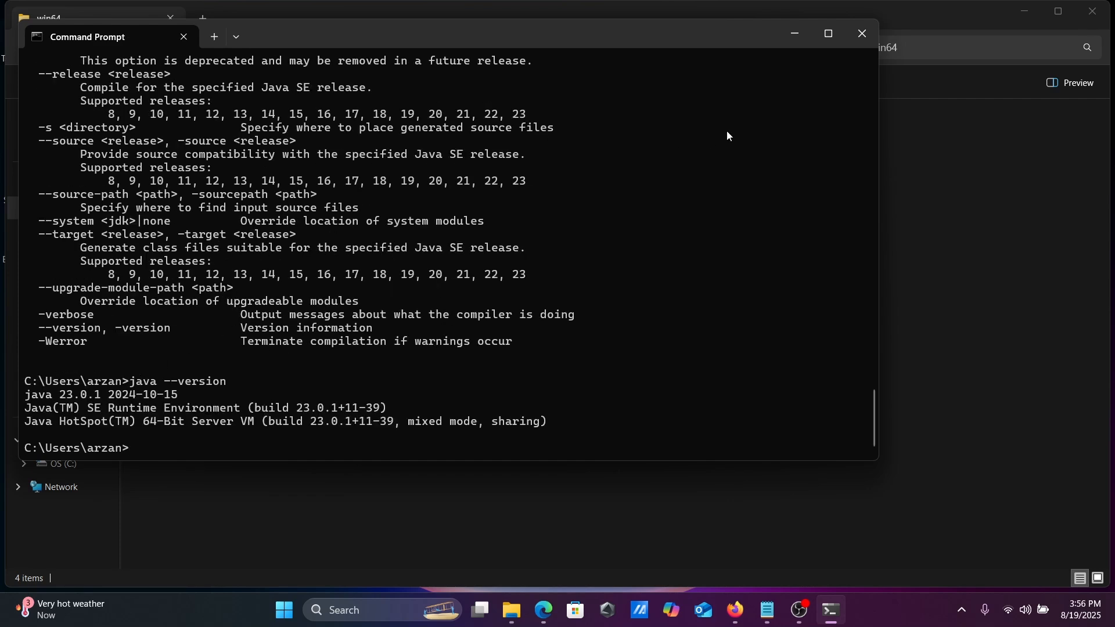
click(859, 39)
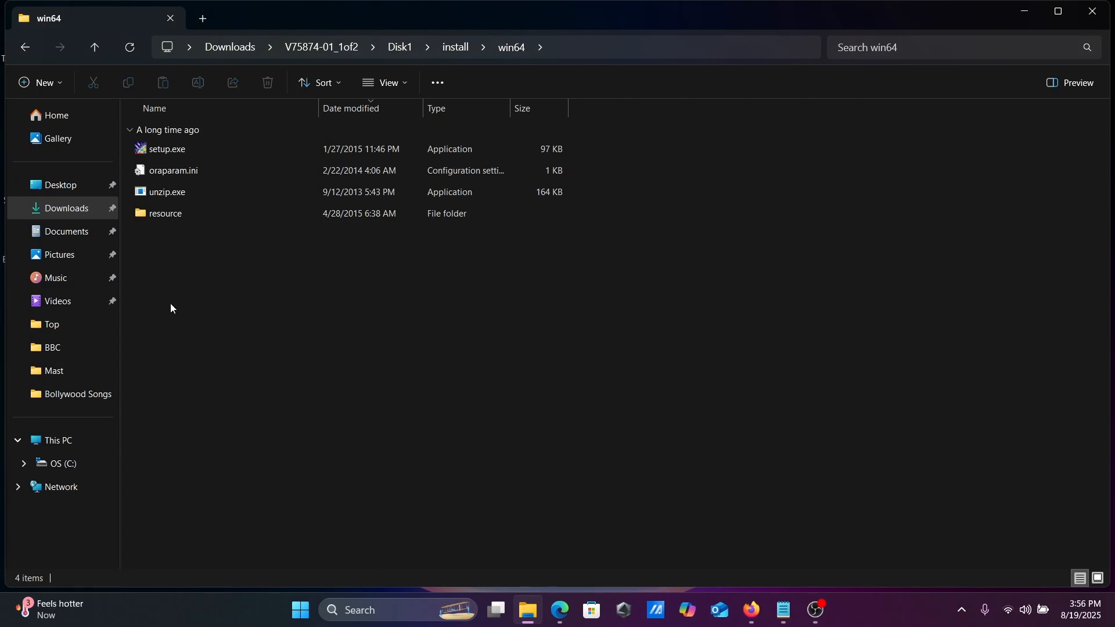
Go to the jdk-23 folder under Program Files\Java on the C: drive and copy its full path.
click(63, 463)
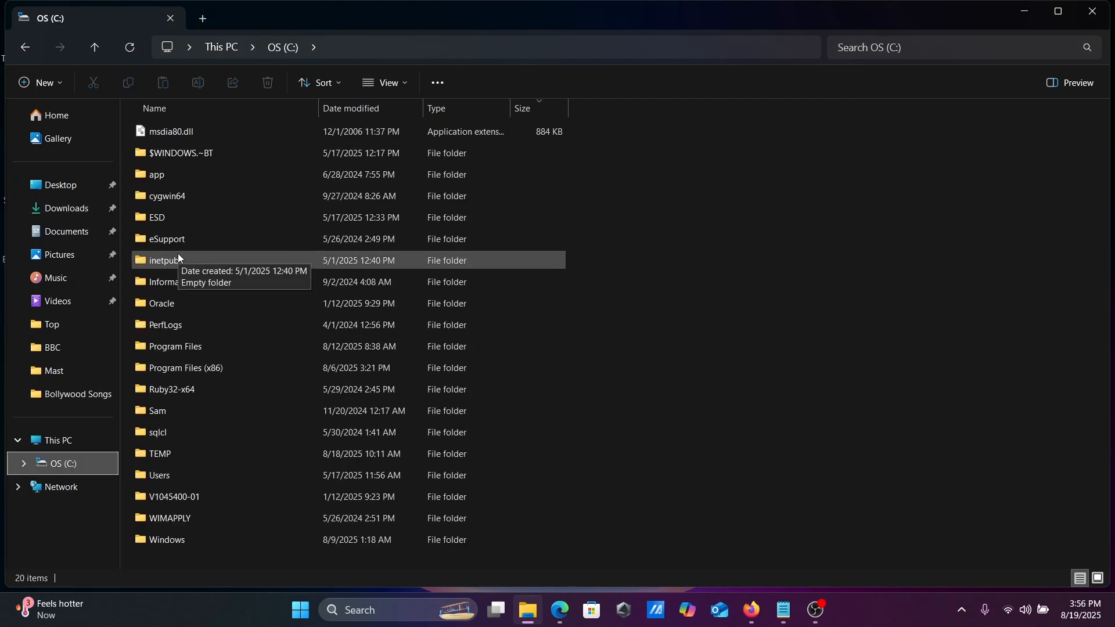
double_click(180, 346)
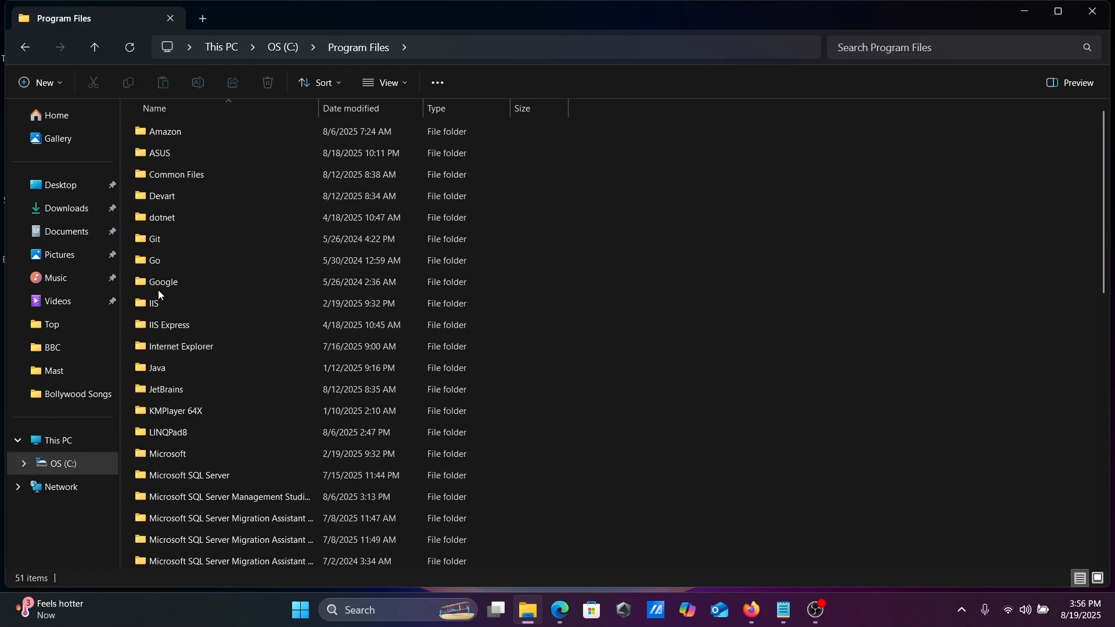
click(154, 281)
click(196, 367)
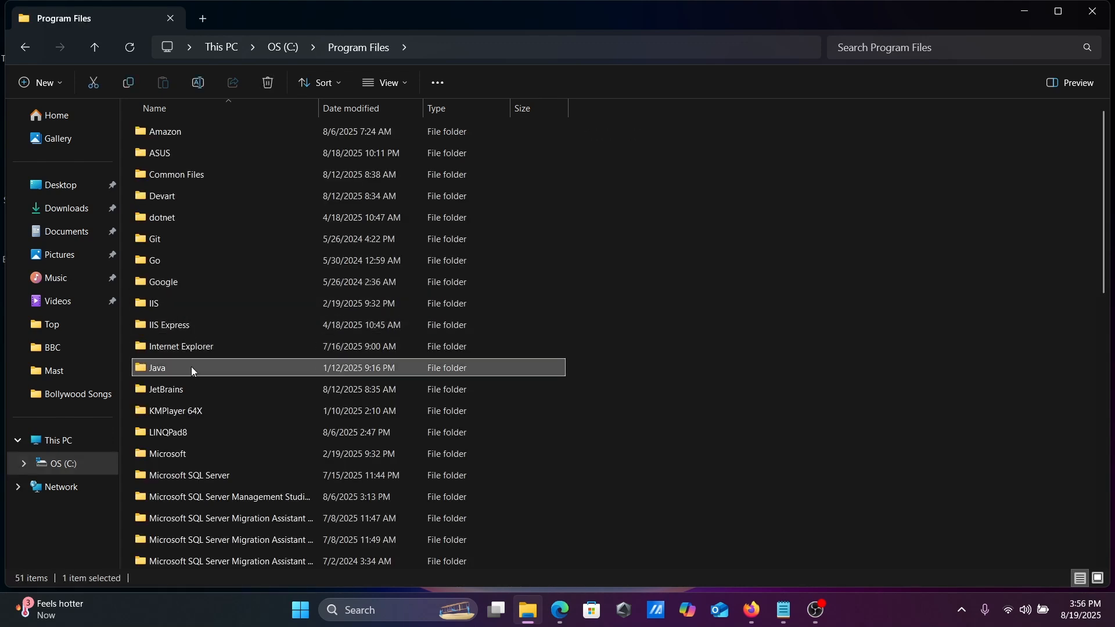
double_click(179, 373)
double_click(169, 132)
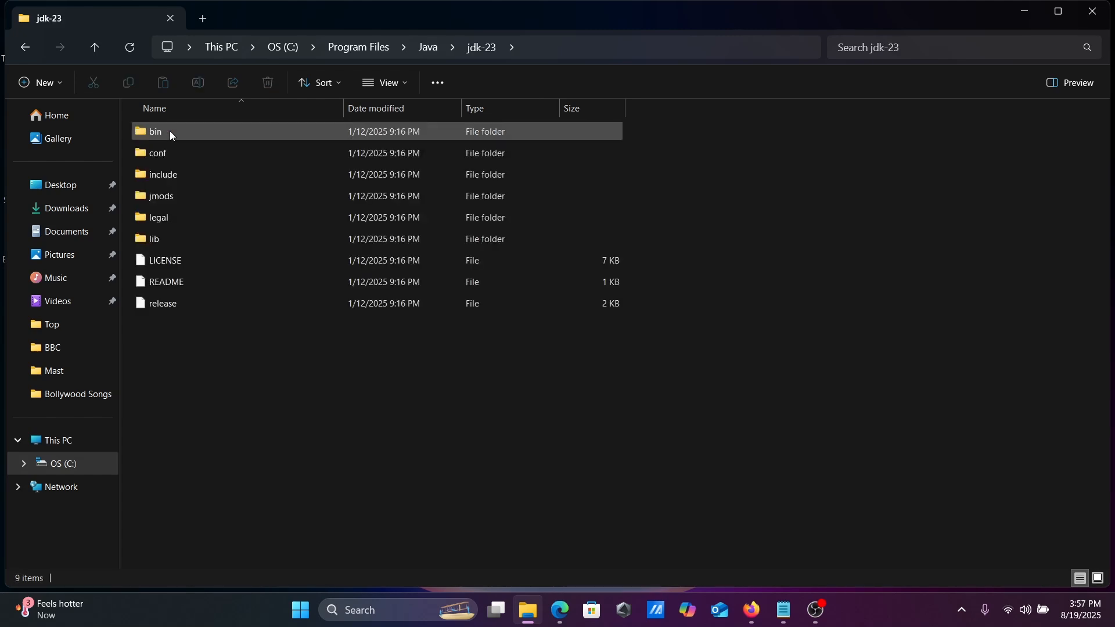
click(525, 44)
key(ctrl+c)
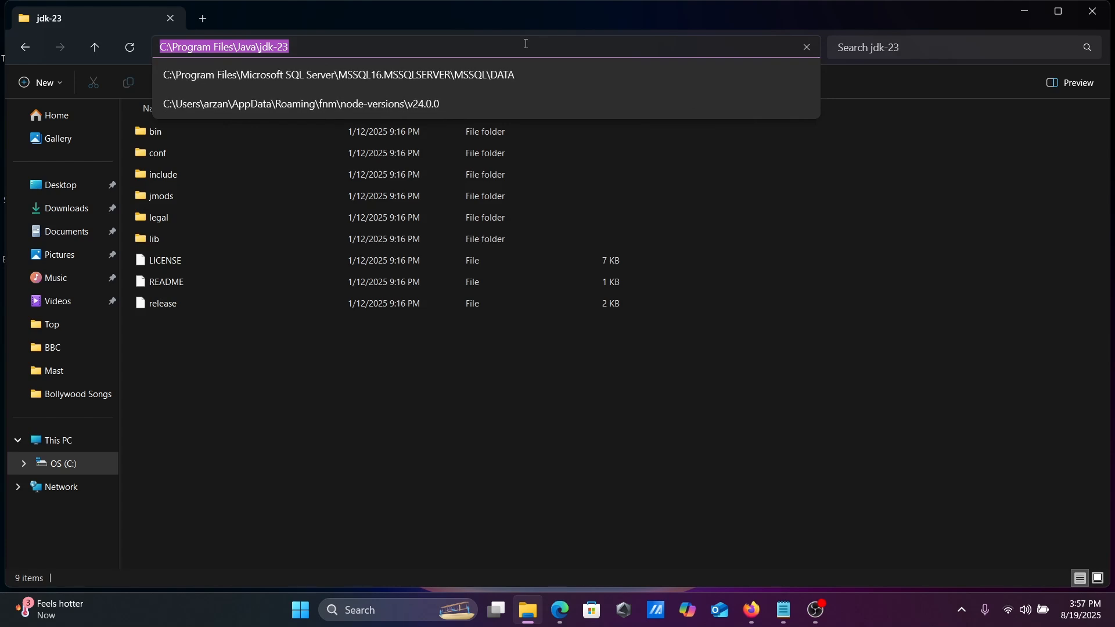
Search Windows for the system environment variables settings and open the Environment Variables dialog.
click(369, 600)
text(edit sys)
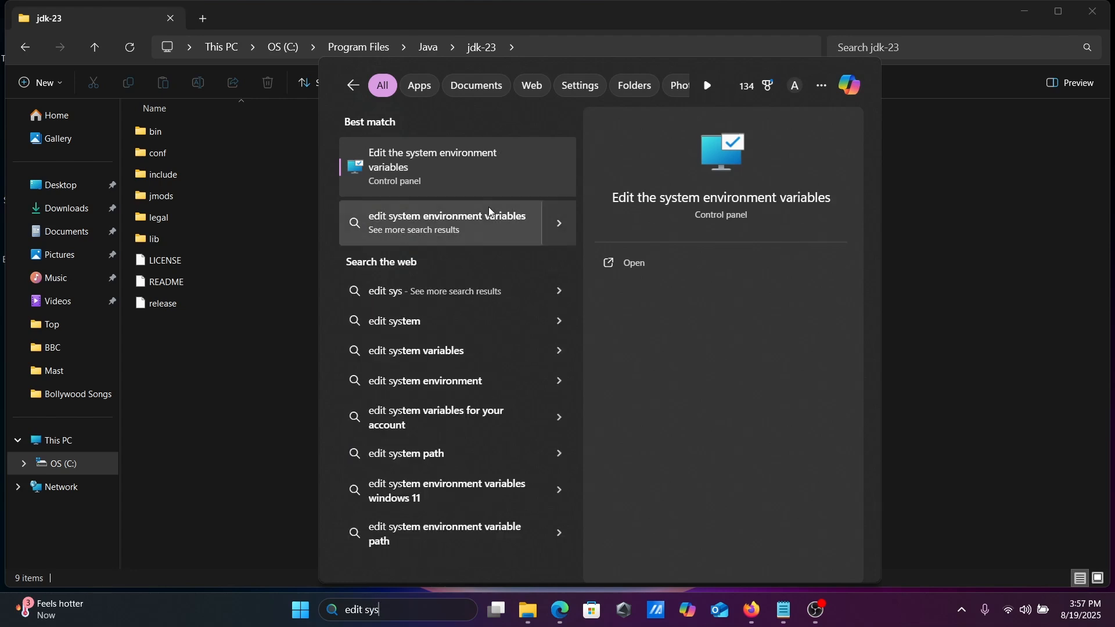
click(417, 182)
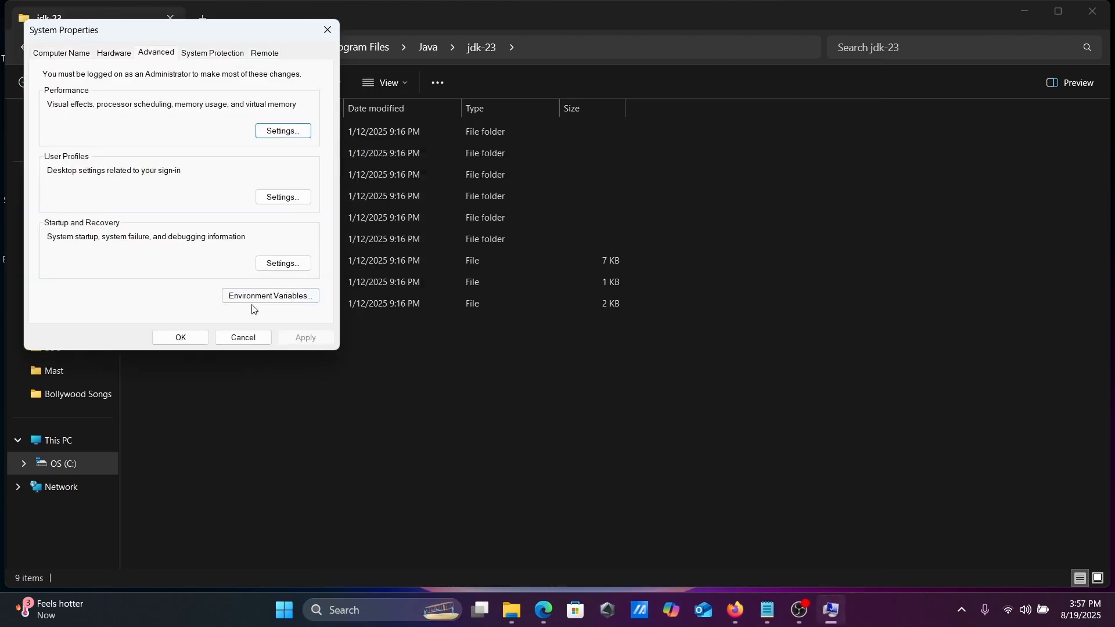
click(259, 297)
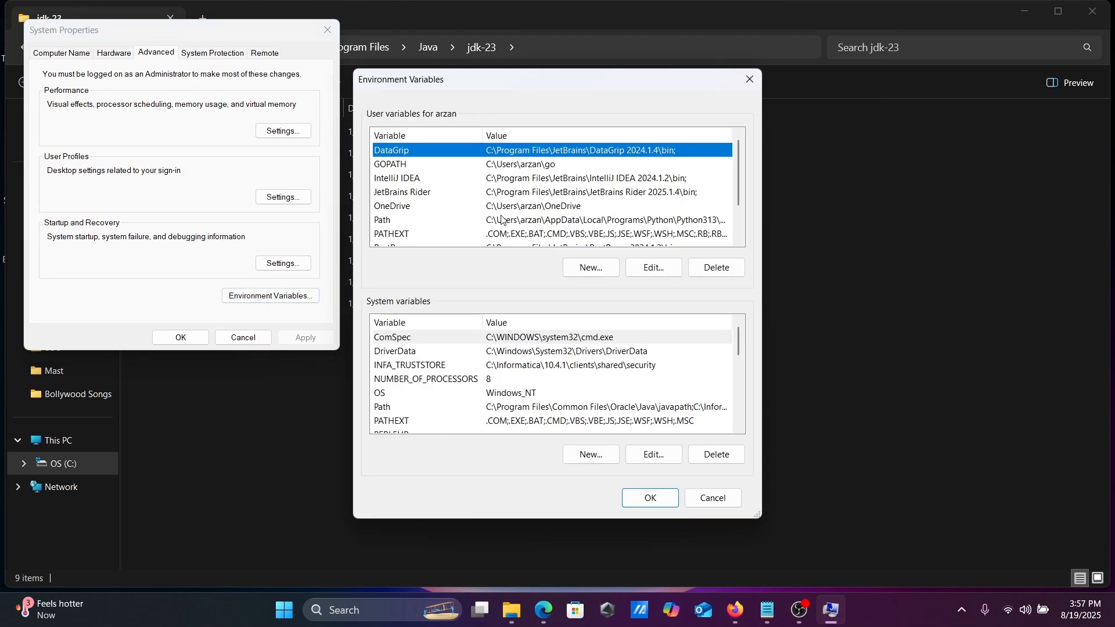
Create a user variable named JAVA_HOME with the value C:\Program Files\Java\jdk-23.
click(594, 269)
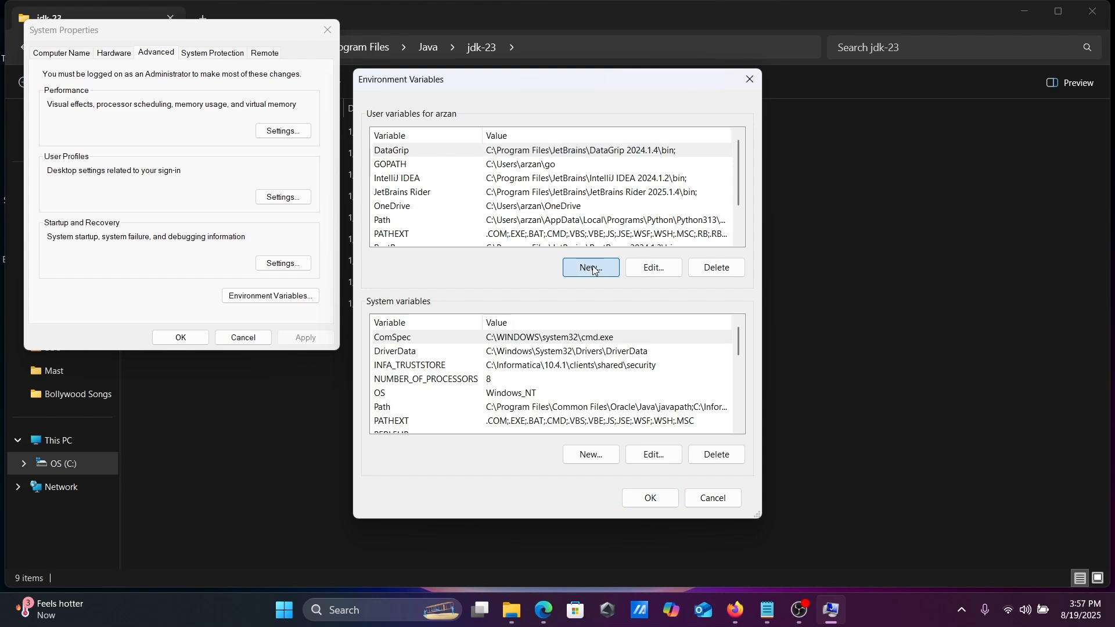
text(JA)
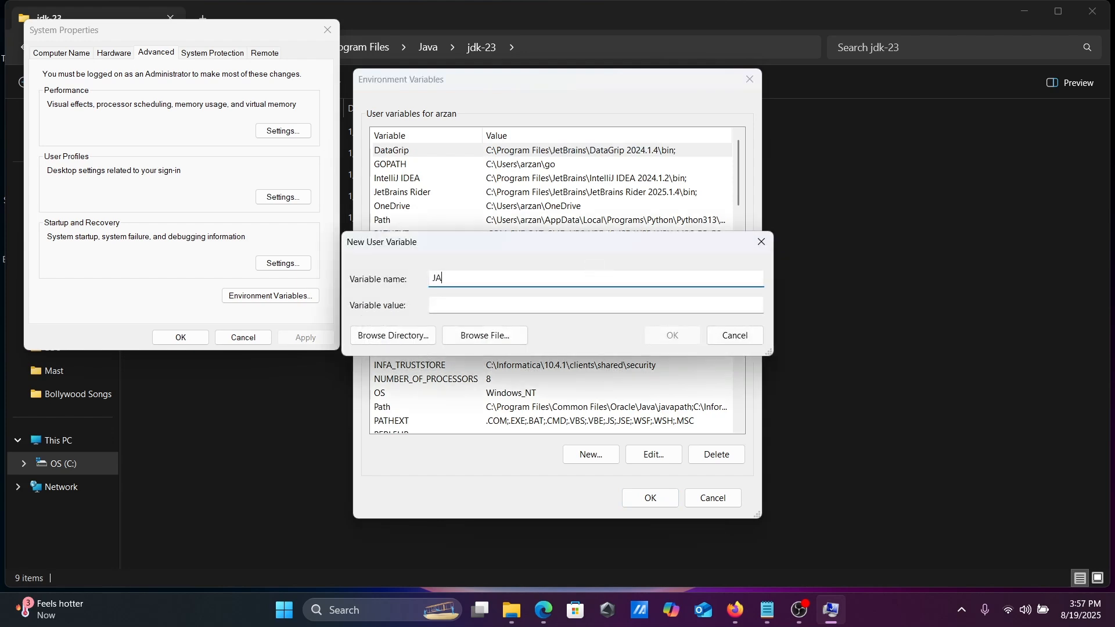
text(VA_HOME)
key(Tab)
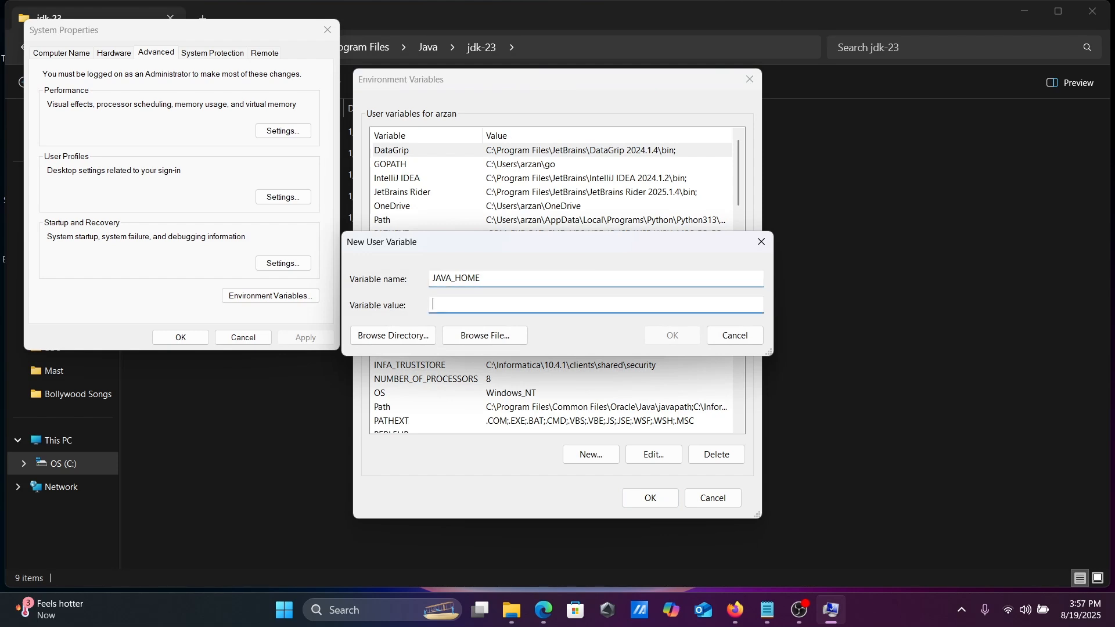
key(ctrl+v)
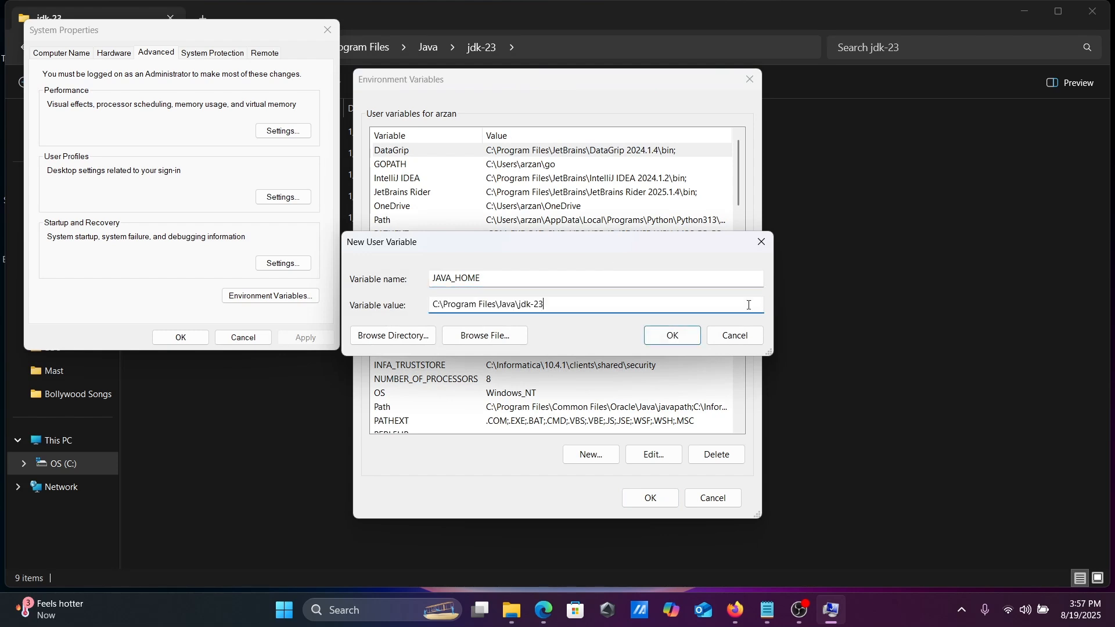
click(655, 337)
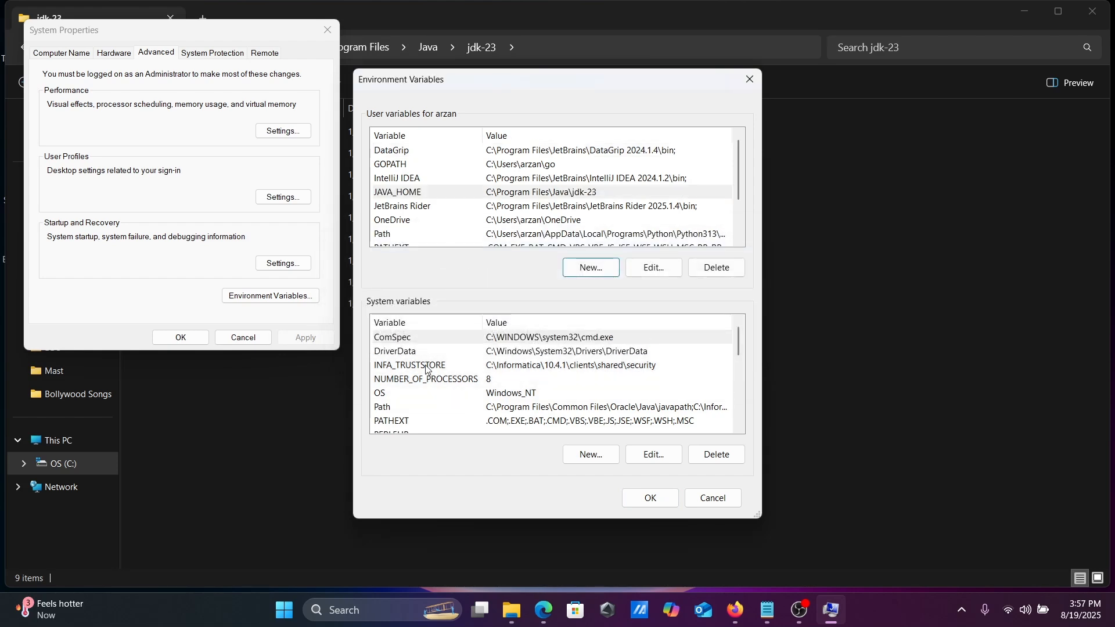
Open the system variable Path for editing and start a new blank entry at the end of its list.
click(537, 411)
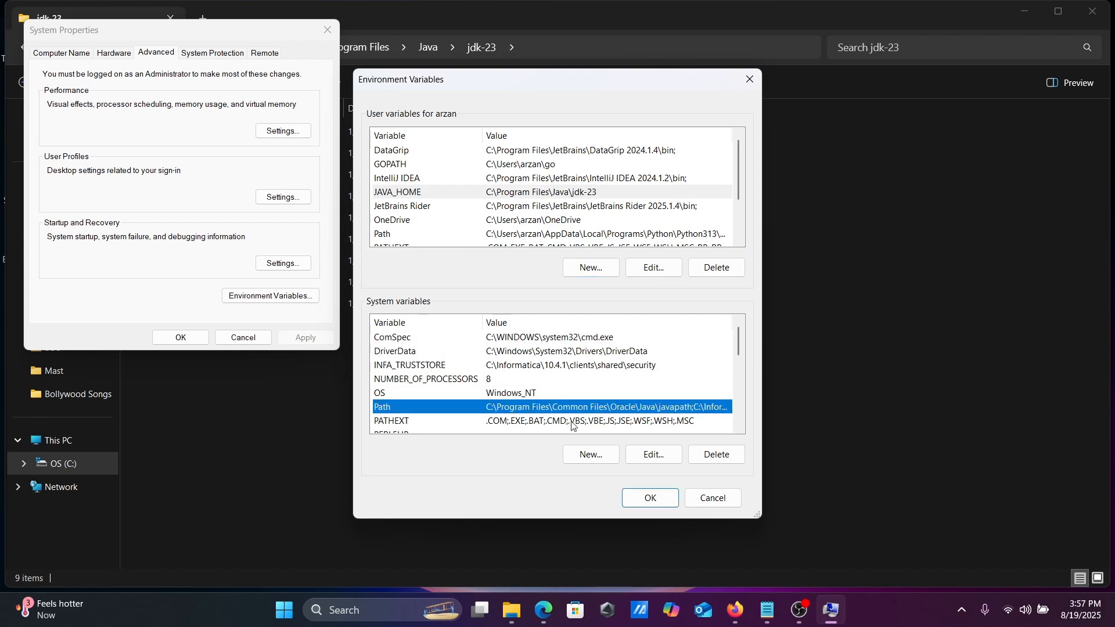
click(653, 455)
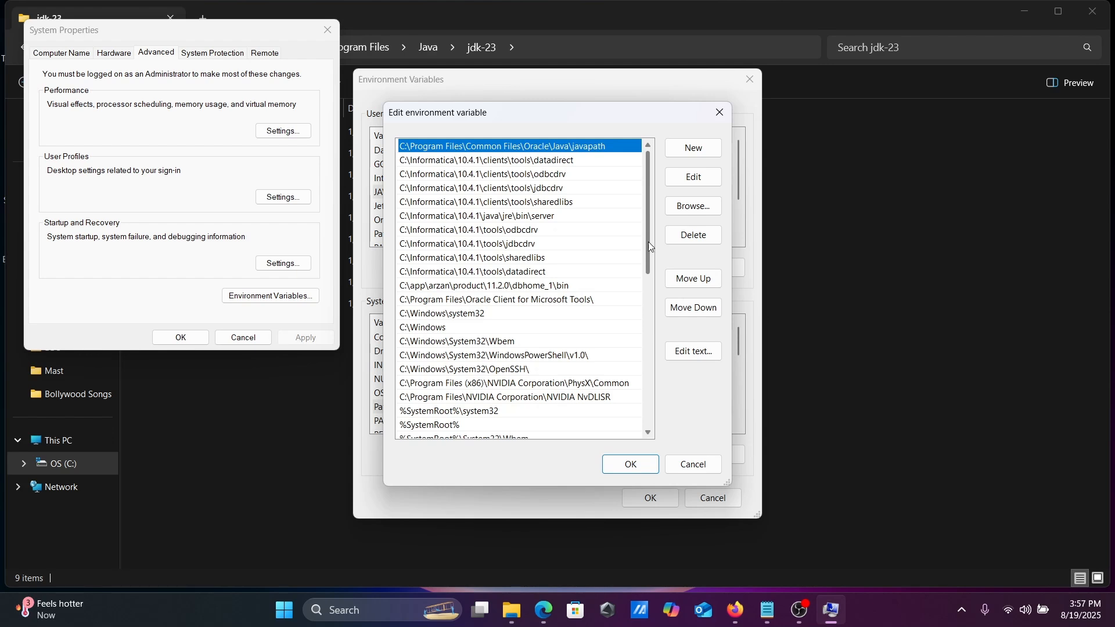
drag(648, 242, 656, 413)
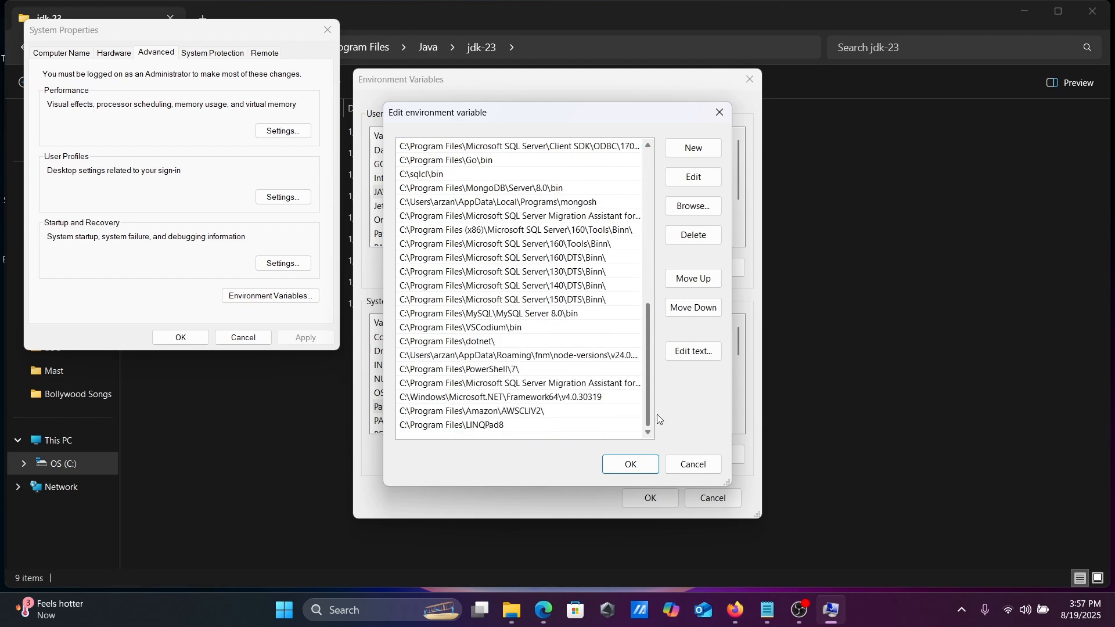
click(696, 145)
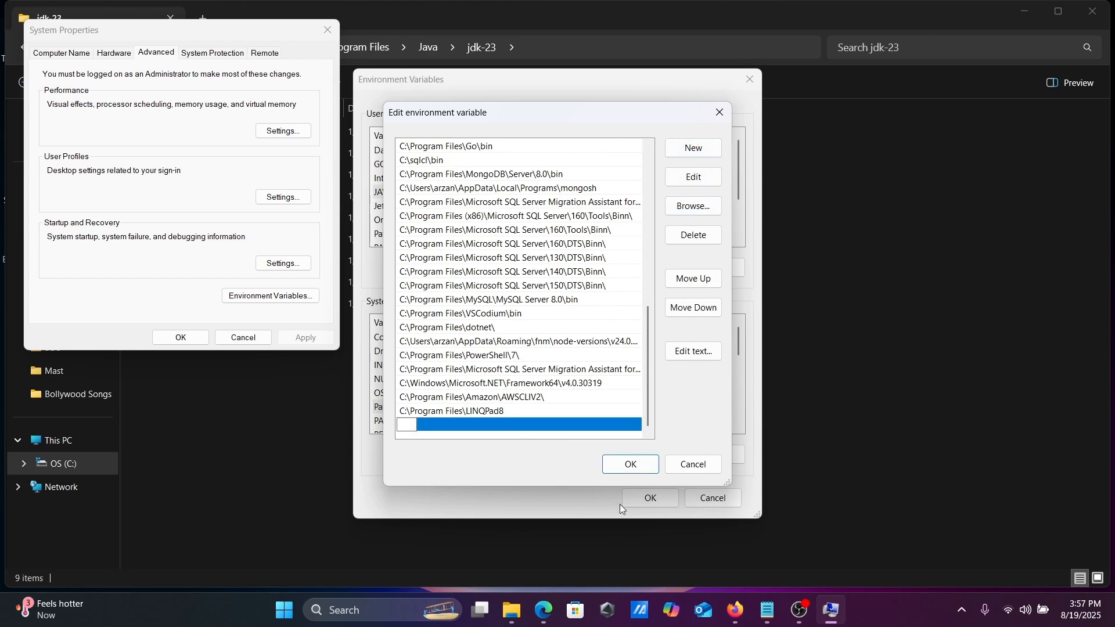
Switch to File Explorer, open the bin folder inside jdk-23 and copy its full path.
mouse_move(514, 611)
click(492, 546)
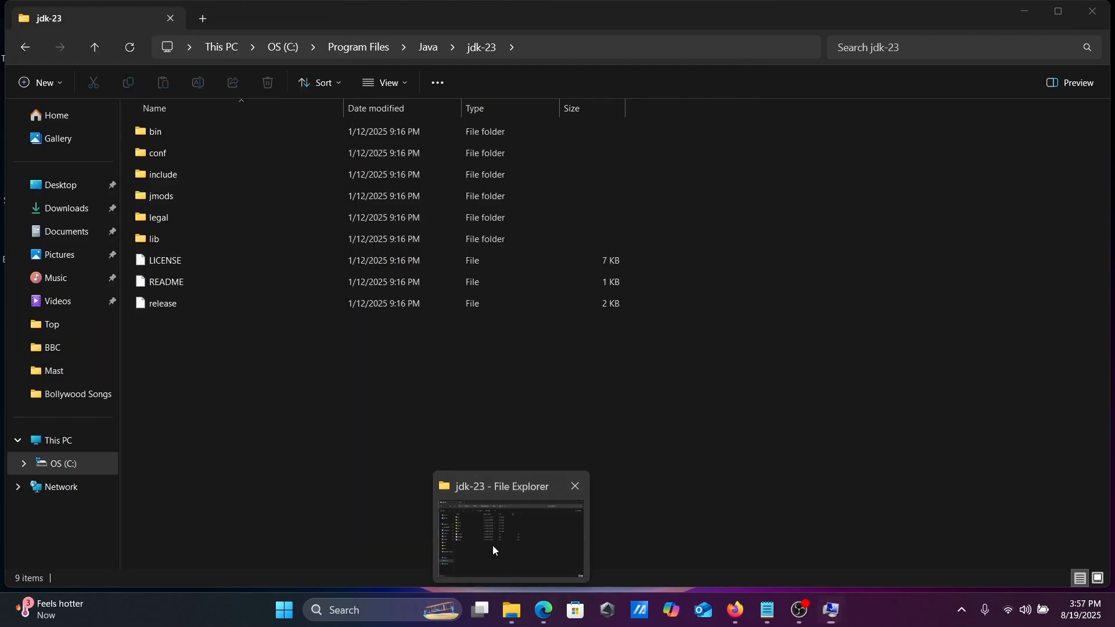
key(alt+d)
click(186, 131)
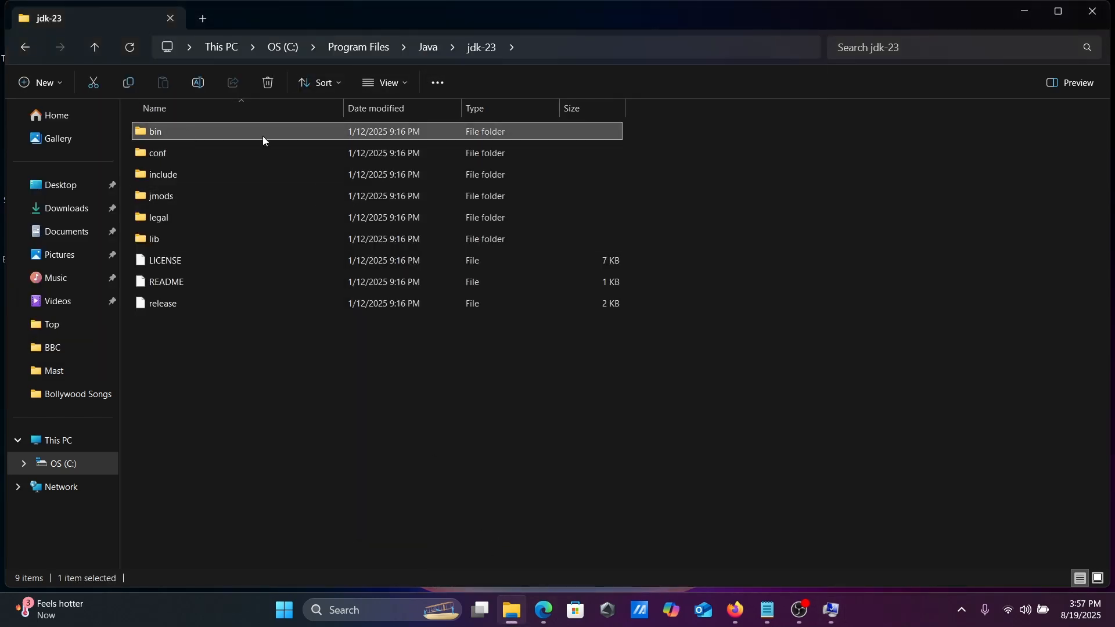
double_click(200, 137)
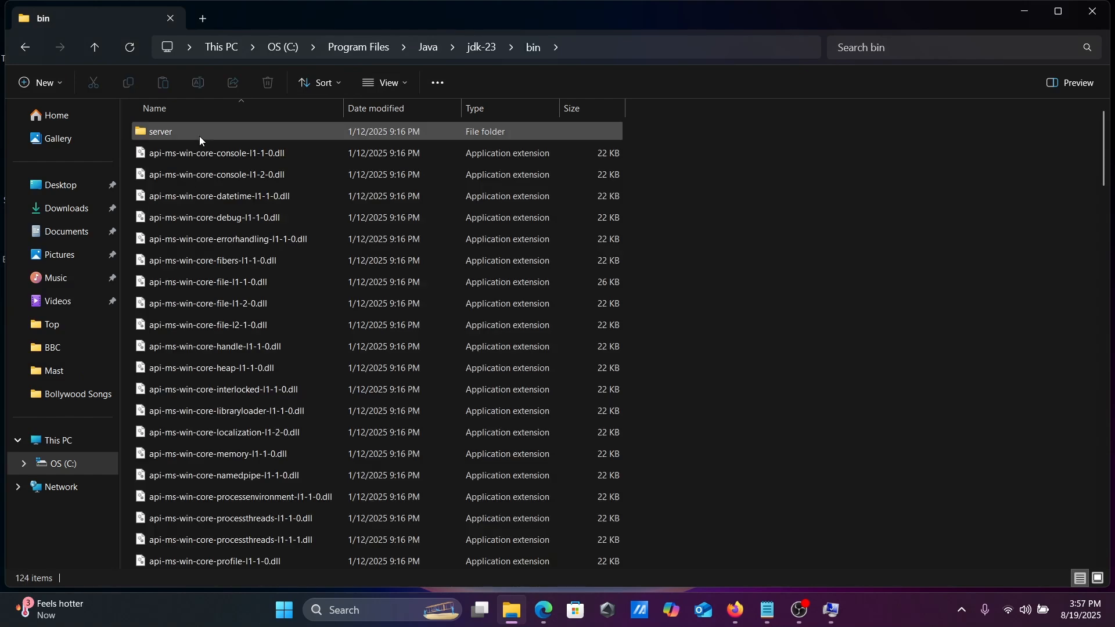
click(575, 50)
key(ctrl+c)
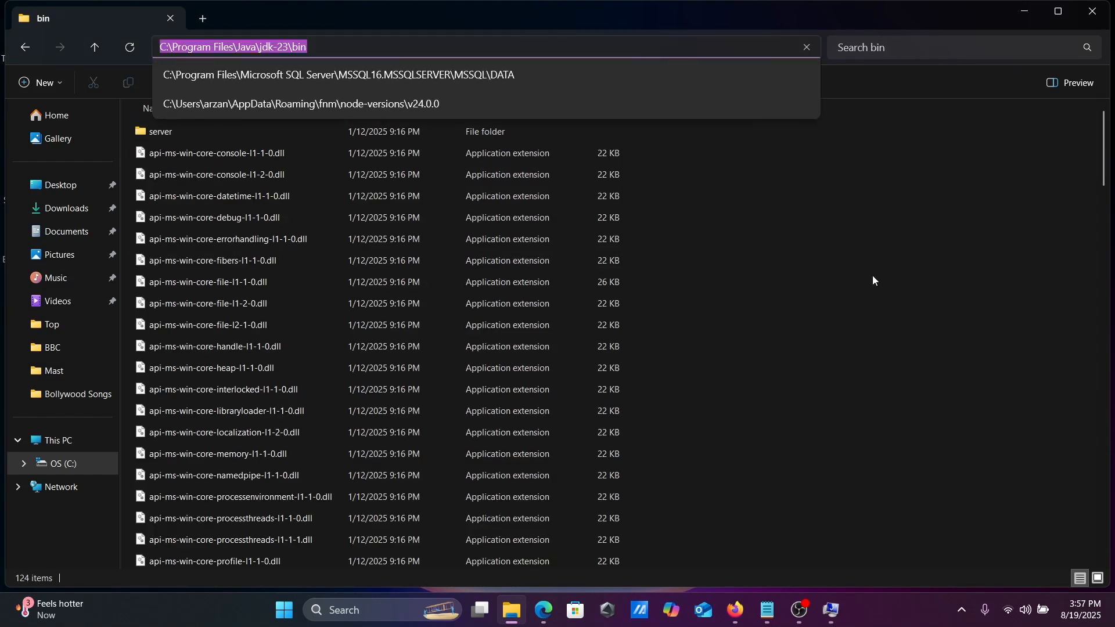
Add C:\Program Files\Java\jdk-23\bin as a new entry in the system Path variable and accept all open dialogs.
click(829, 608)
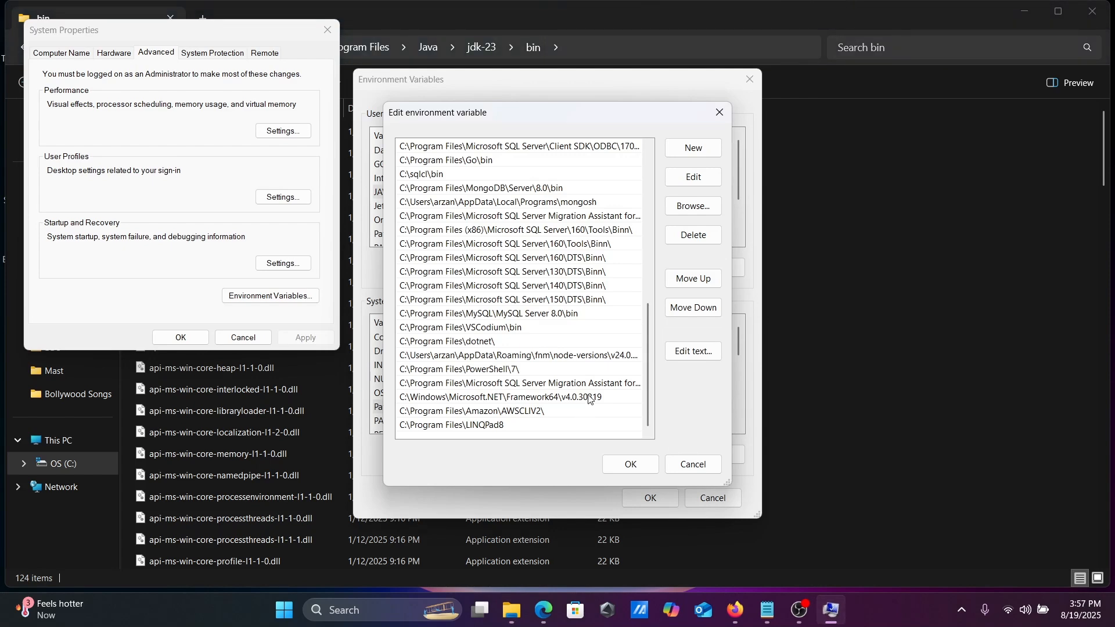
click(691, 152)
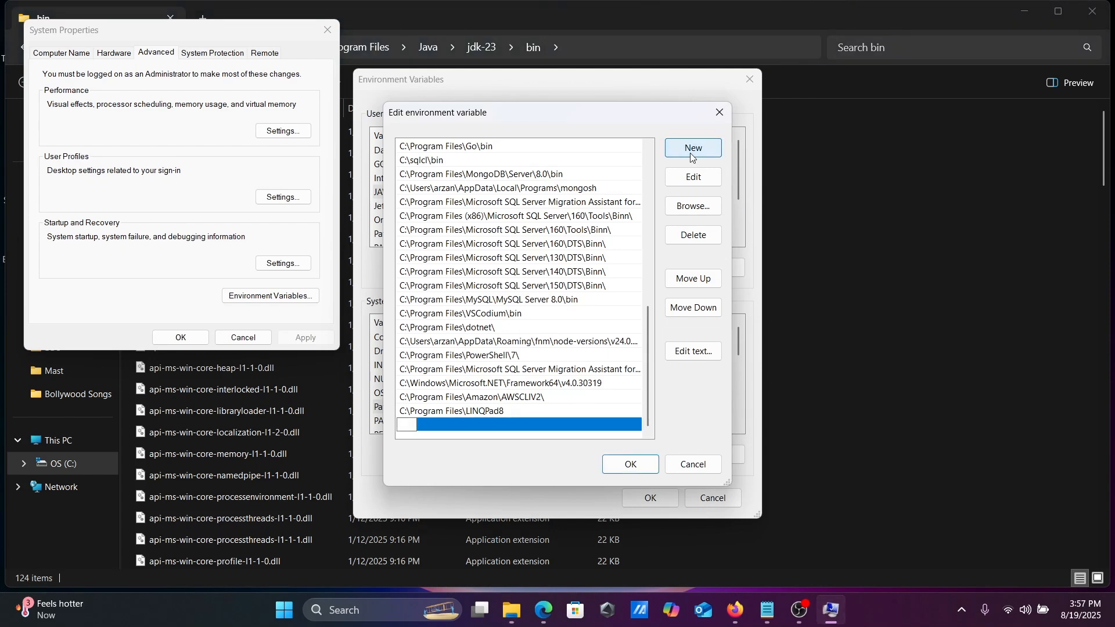
key(ctrl+v)
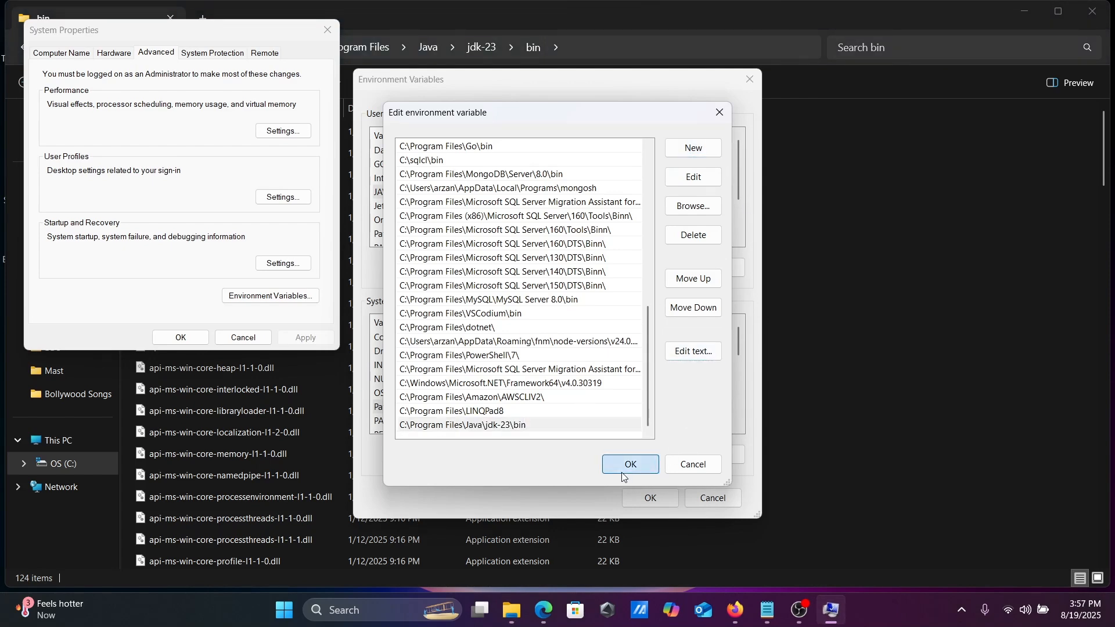
click(624, 472)
click(650, 498)
click(180, 337)
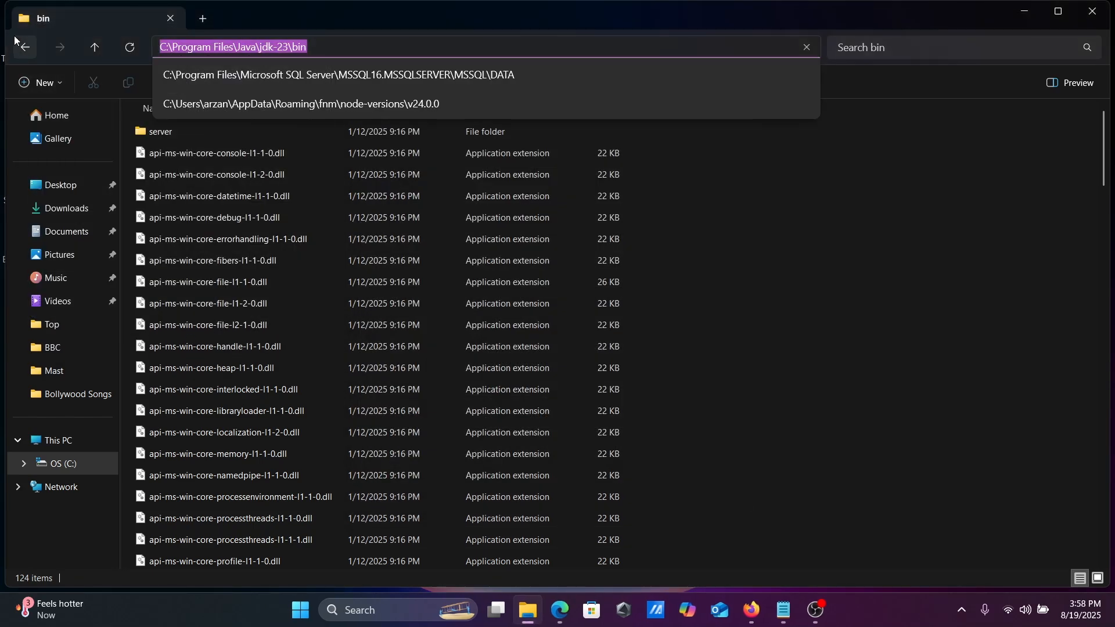
Return to the jdk-23 folder and copy its full path.
click(17, 42)
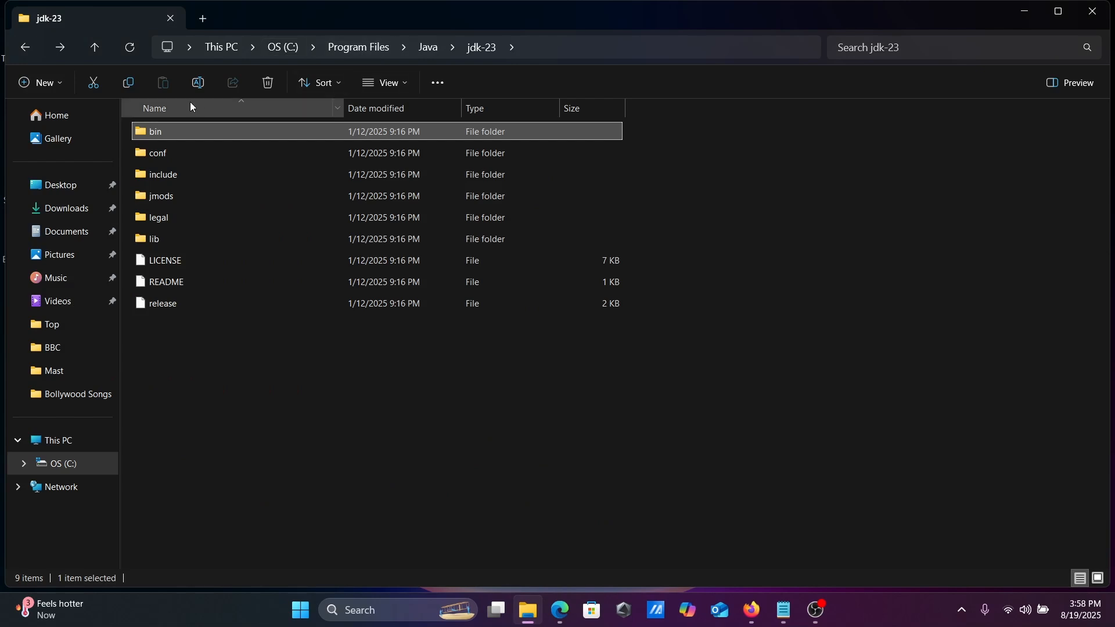
click(534, 45)
key(ctrl+c)
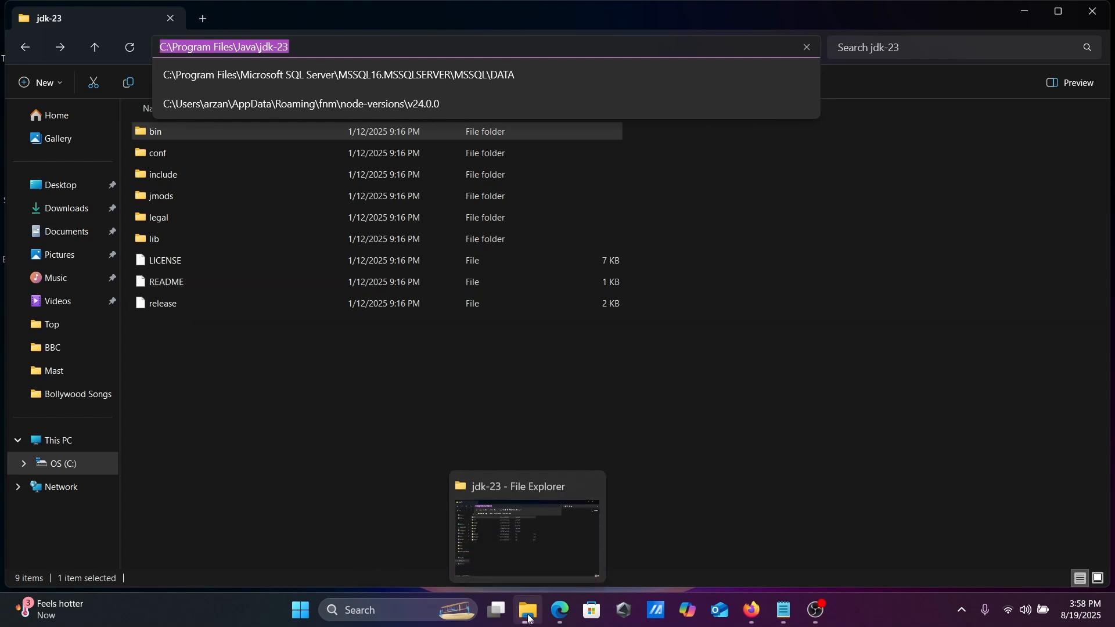
Open the win64 folder inside Downloads\V75874-01_1of2\Disk1\install.
click(435, 452)
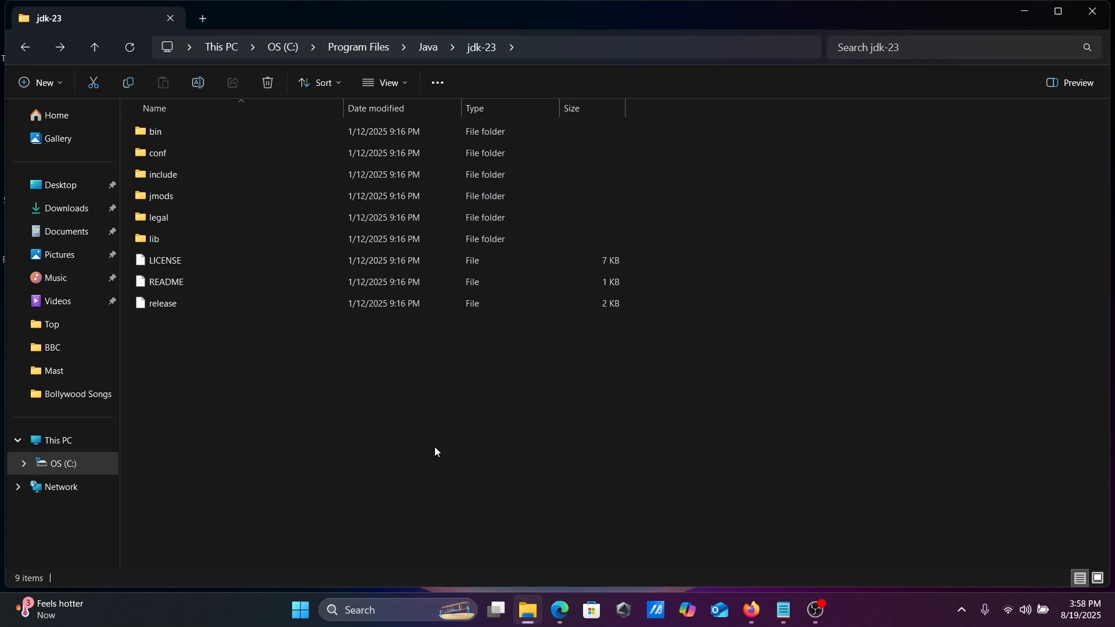
click(64, 212)
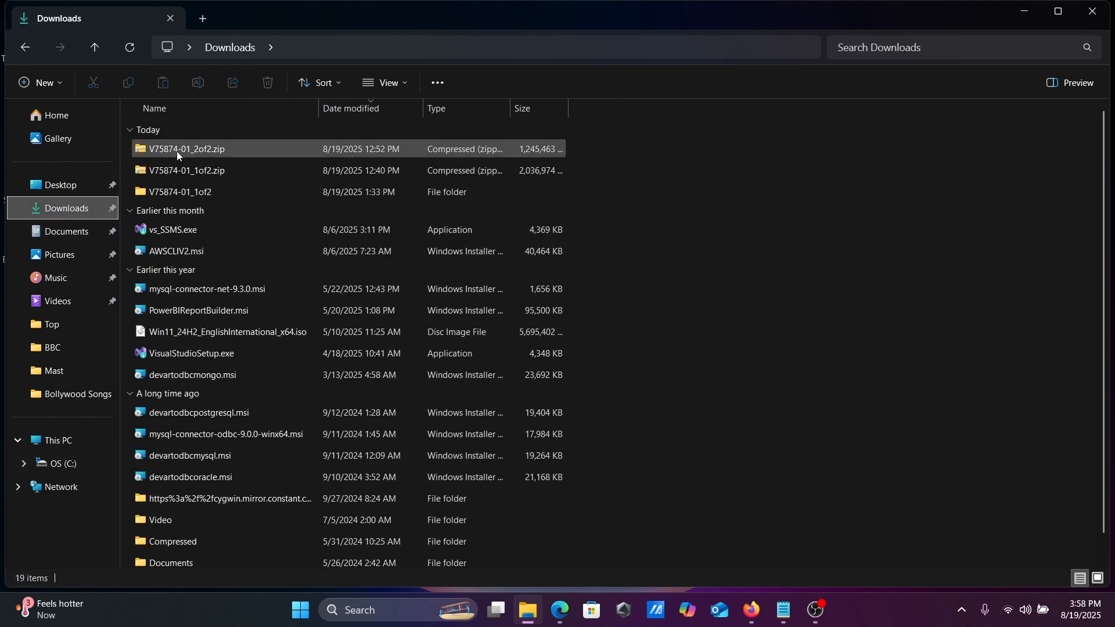
double_click(177, 192)
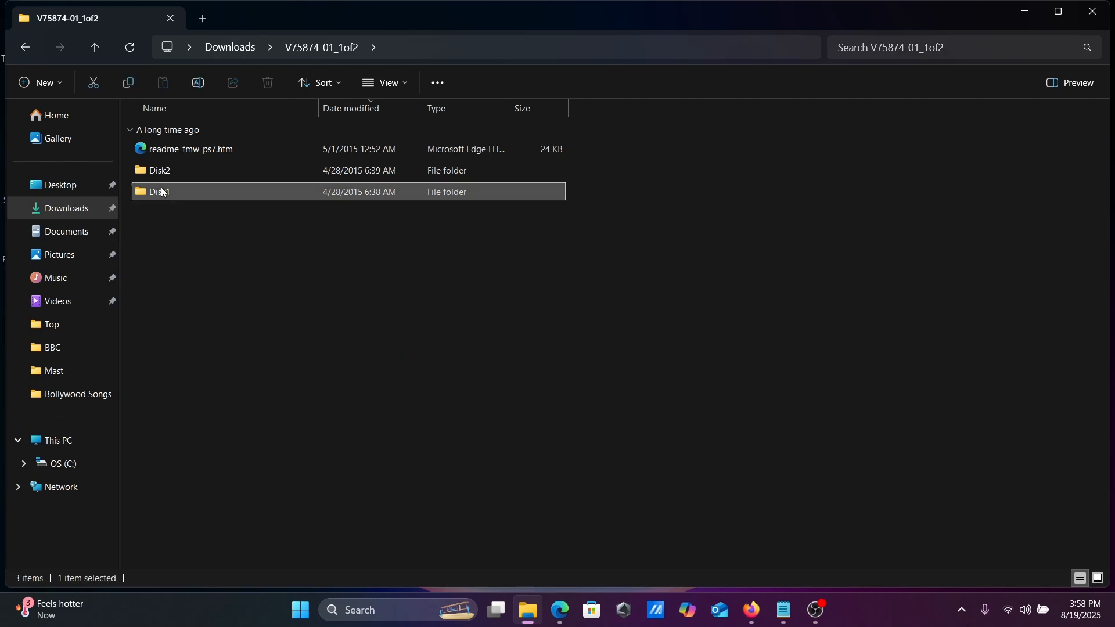
double_click(162, 192)
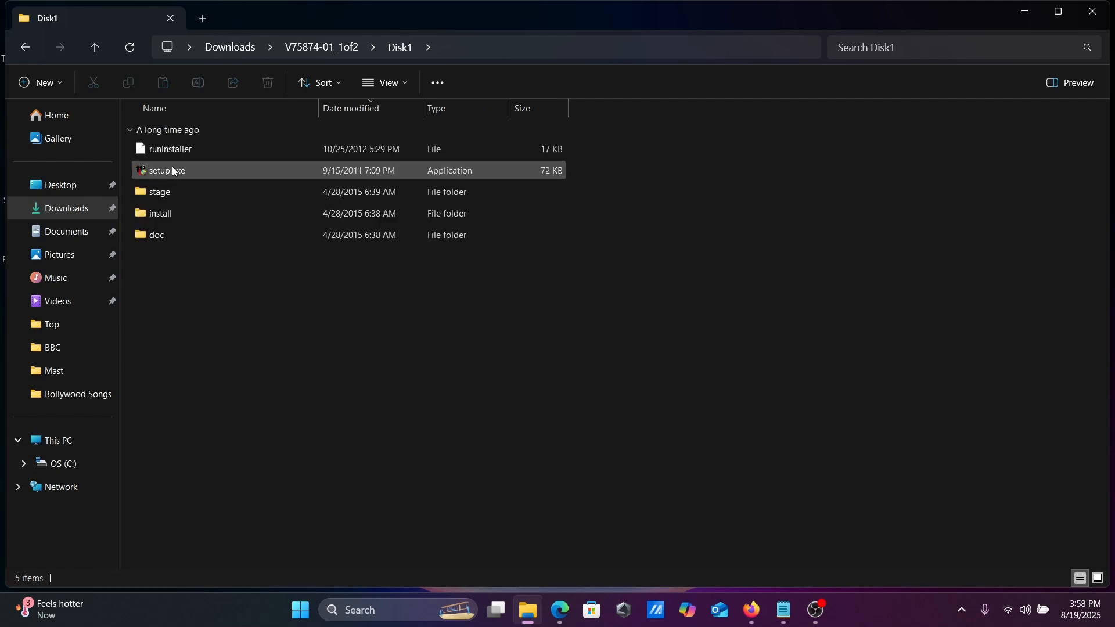
double_click(160, 211)
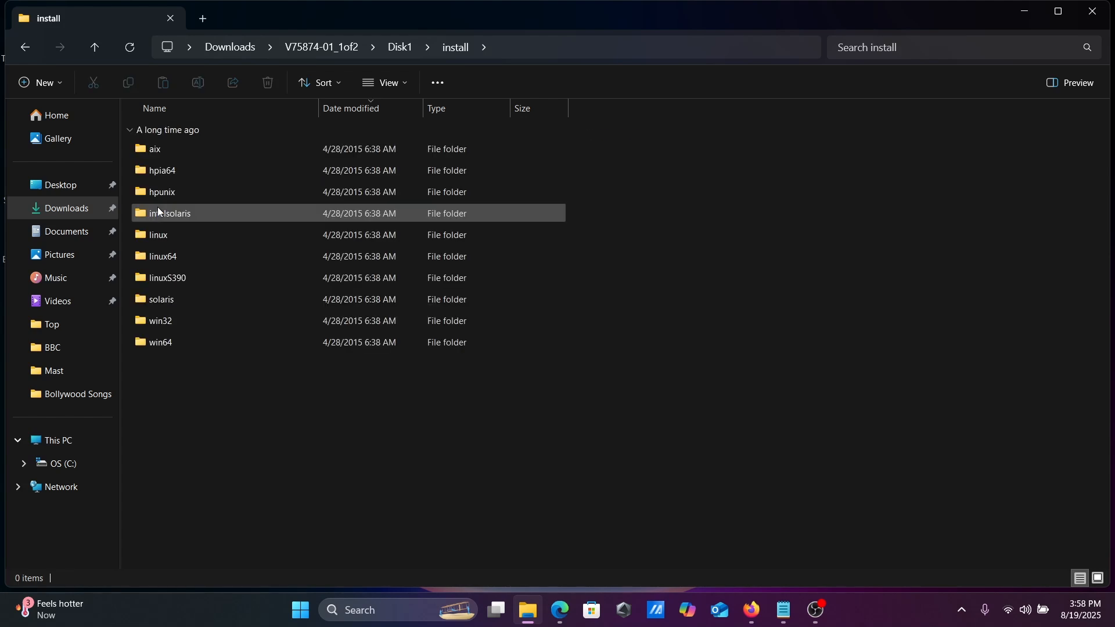
double_click(160, 342)
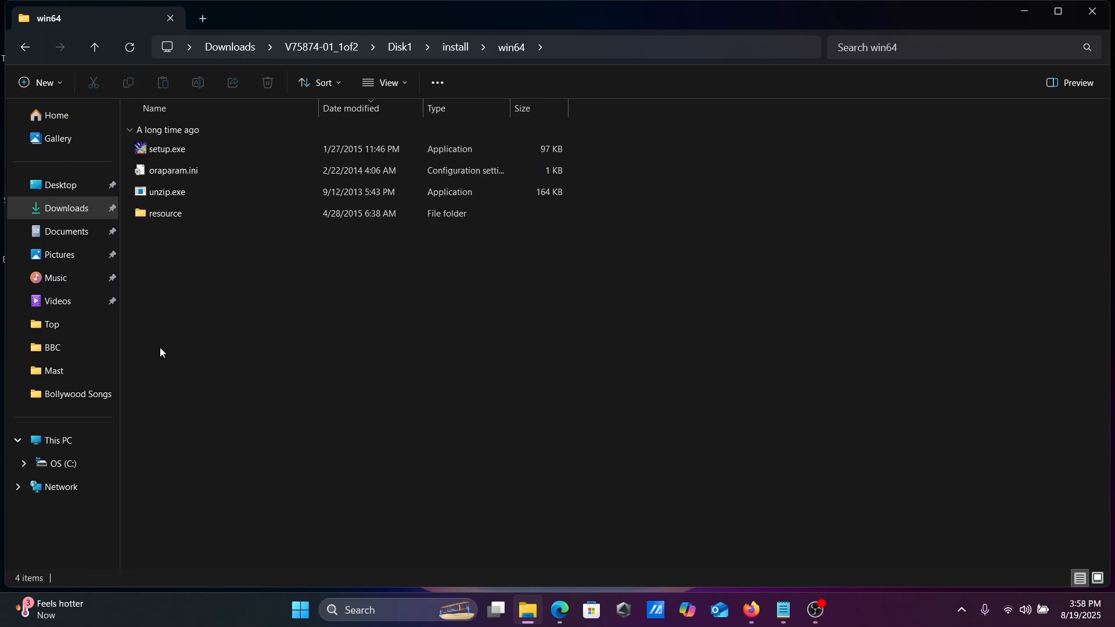
Try to run setup.exe from the win64 folder, supplying the copied jdk-23 path as the JDK location, and close File Explorer.
click(158, 149)
double_click(159, 150)
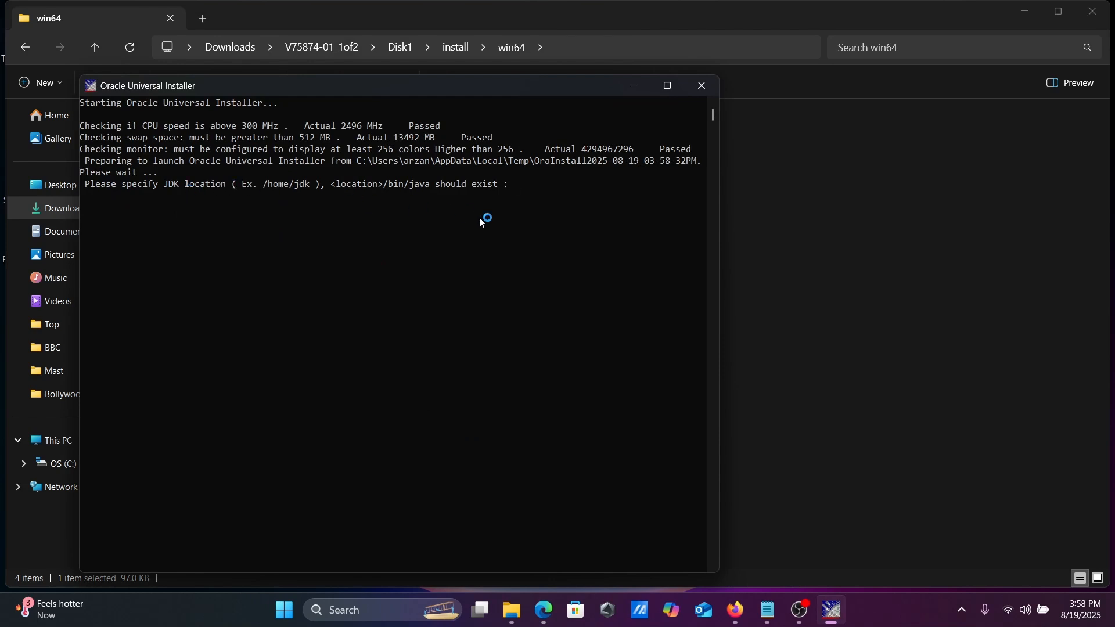
key(ctrl+v)
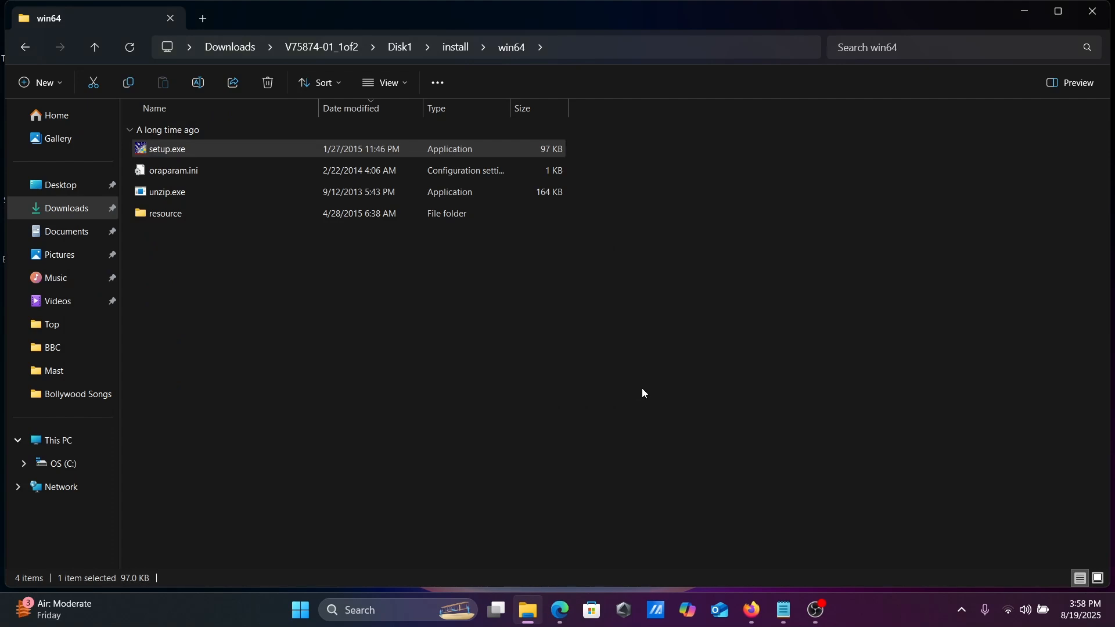
click(1078, 16)
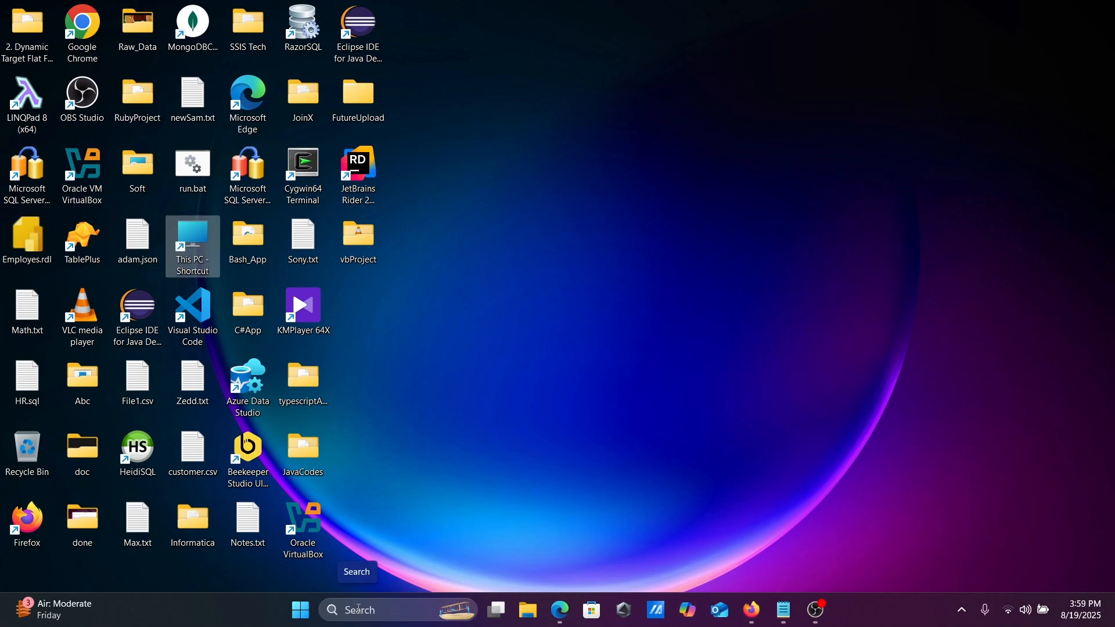
Search Windows for Control Panel and open its list of programs to uninstall.
click(359, 608)
text(CONT)
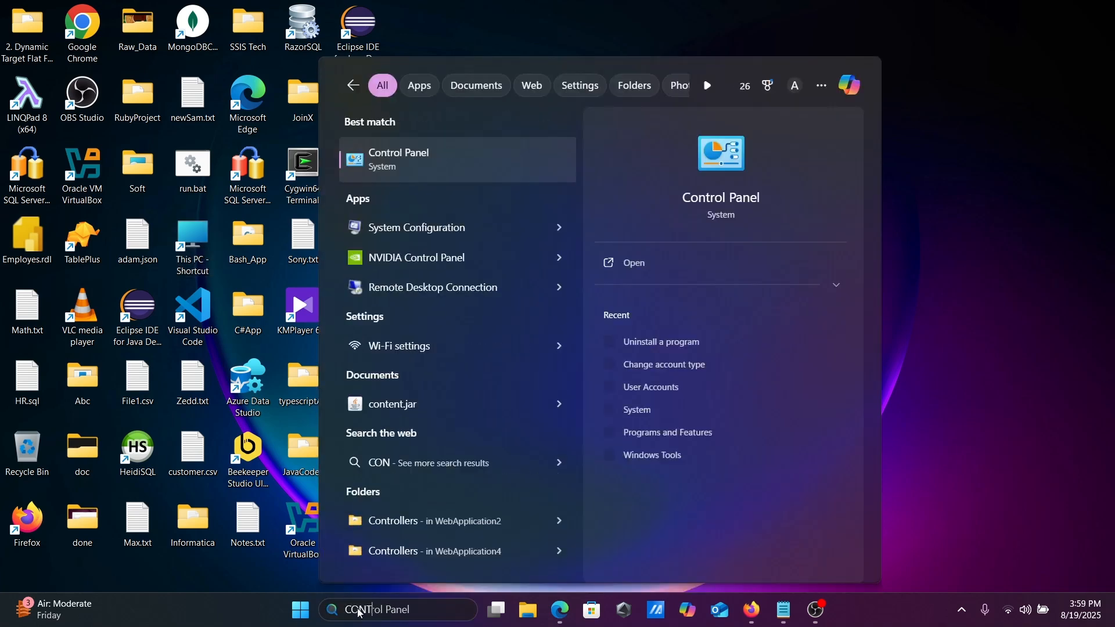
click(385, 161)
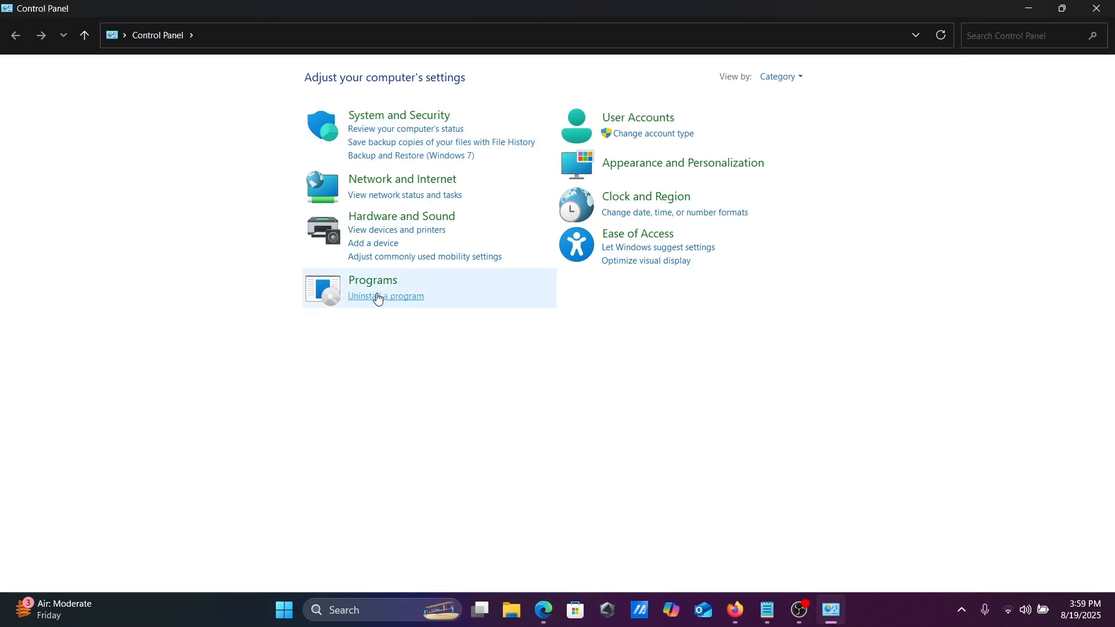
click(378, 297)
Uninstall Java(TM) SE Development Kit 23.0.1 (64-bit), confirm the removal and close Programs and Features.
click(213, 293)
key(j)
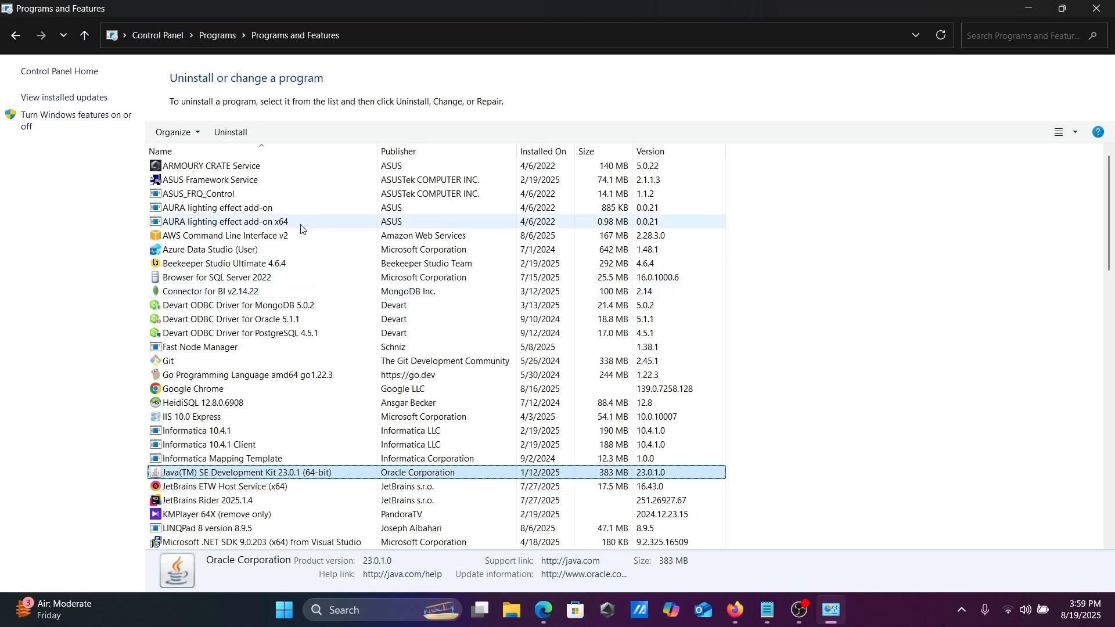
click(234, 128)
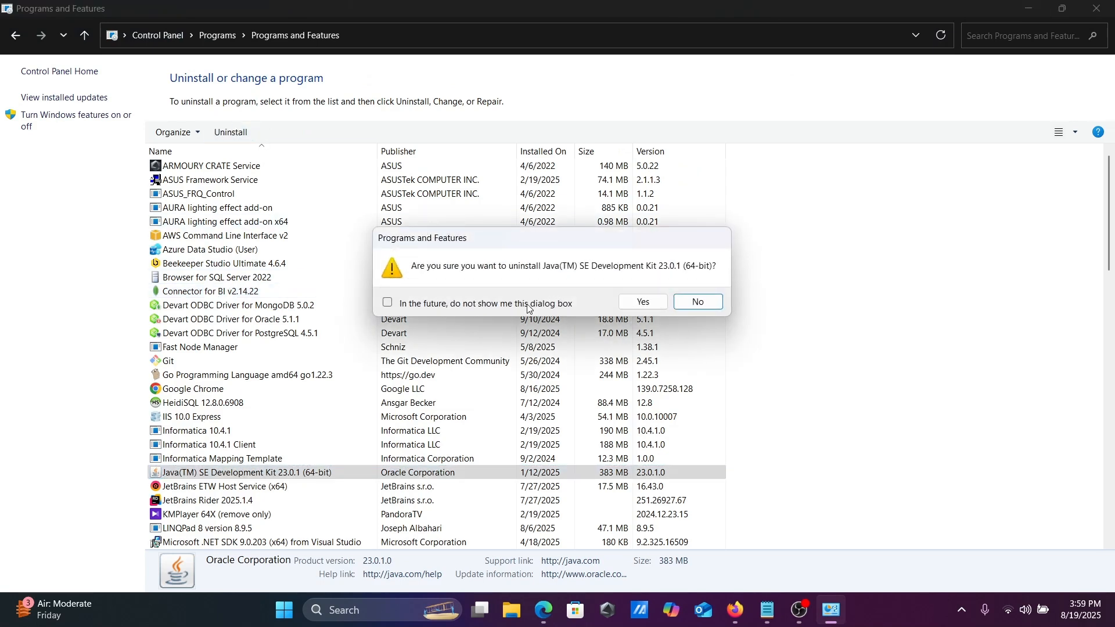
click(642, 302)
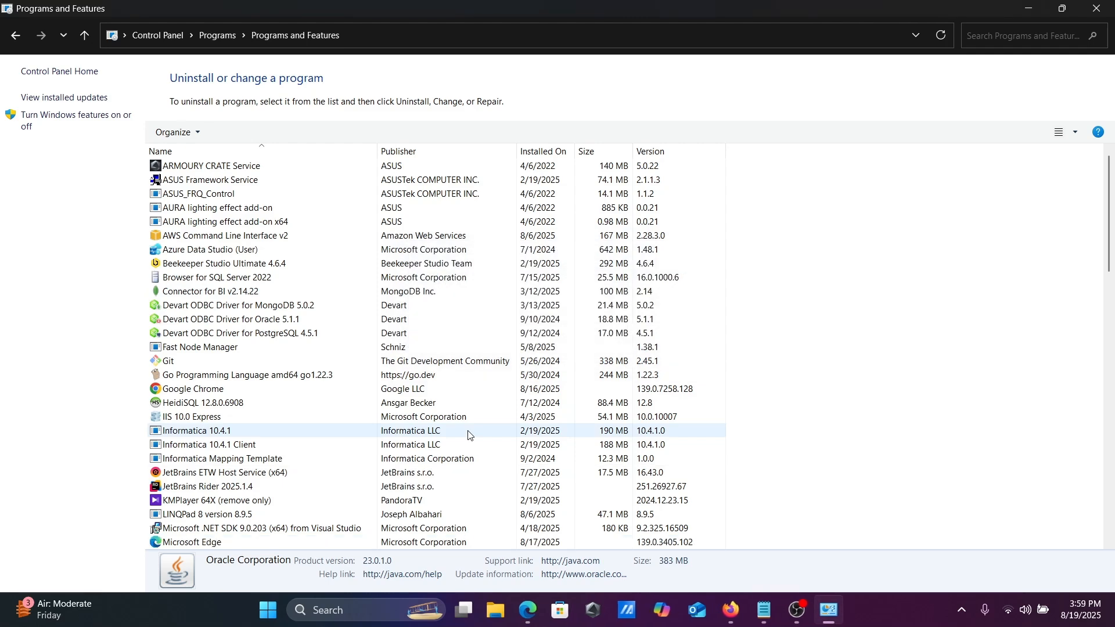
click(1096, 11)
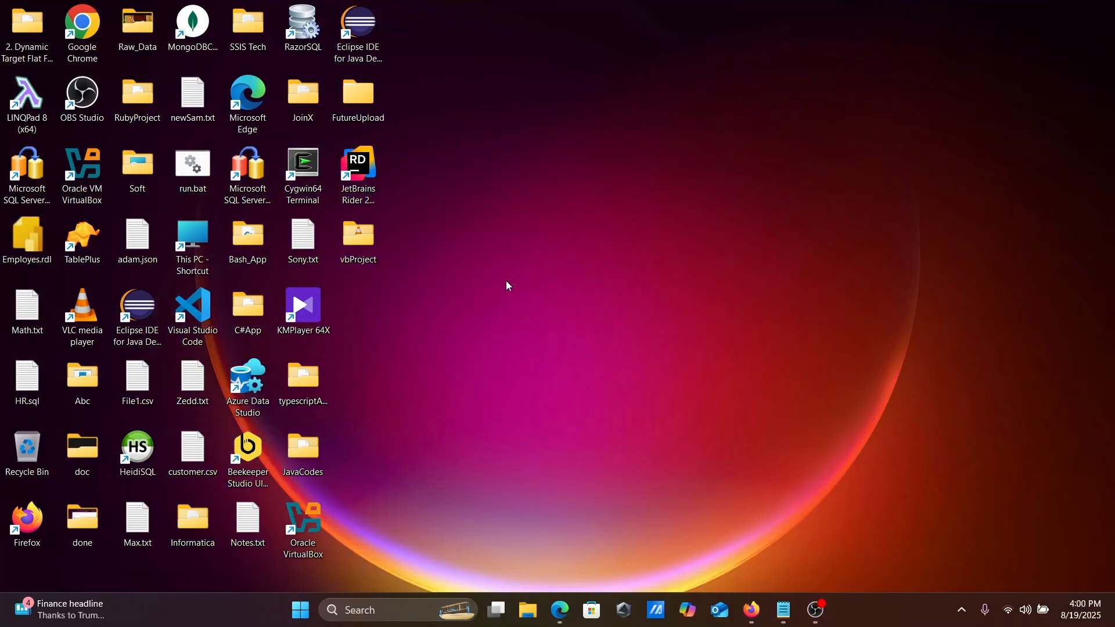
Run jdk-8u211-windows-x64.exe from the desktop folder Soft and install JDK 8 Update 211 with the default destination folders.
double_click(141, 169)
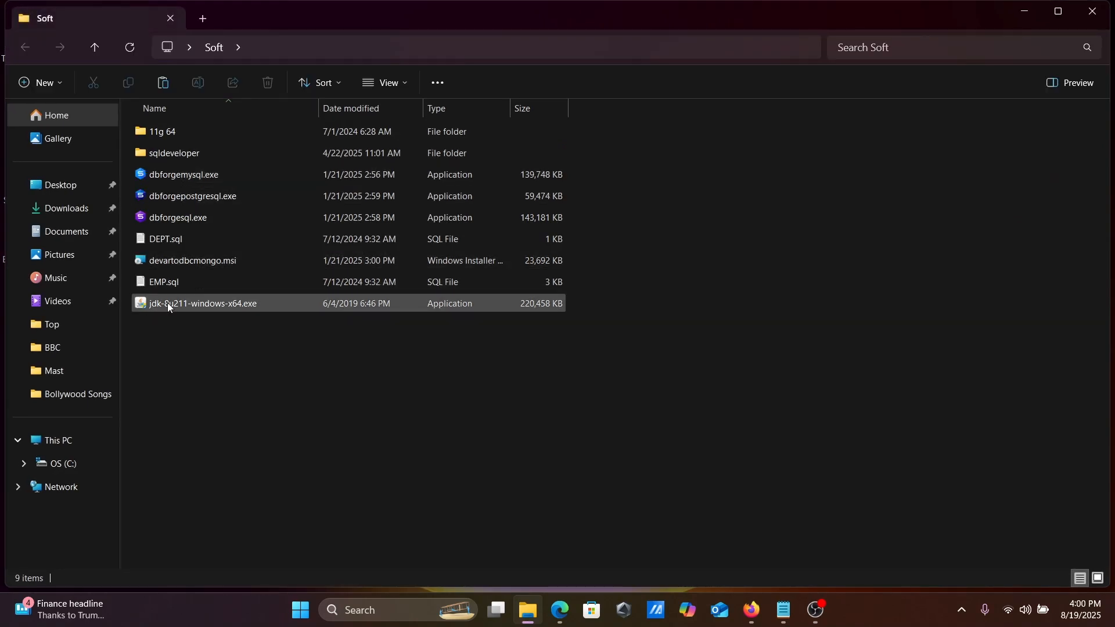
mouse_move(168, 307)
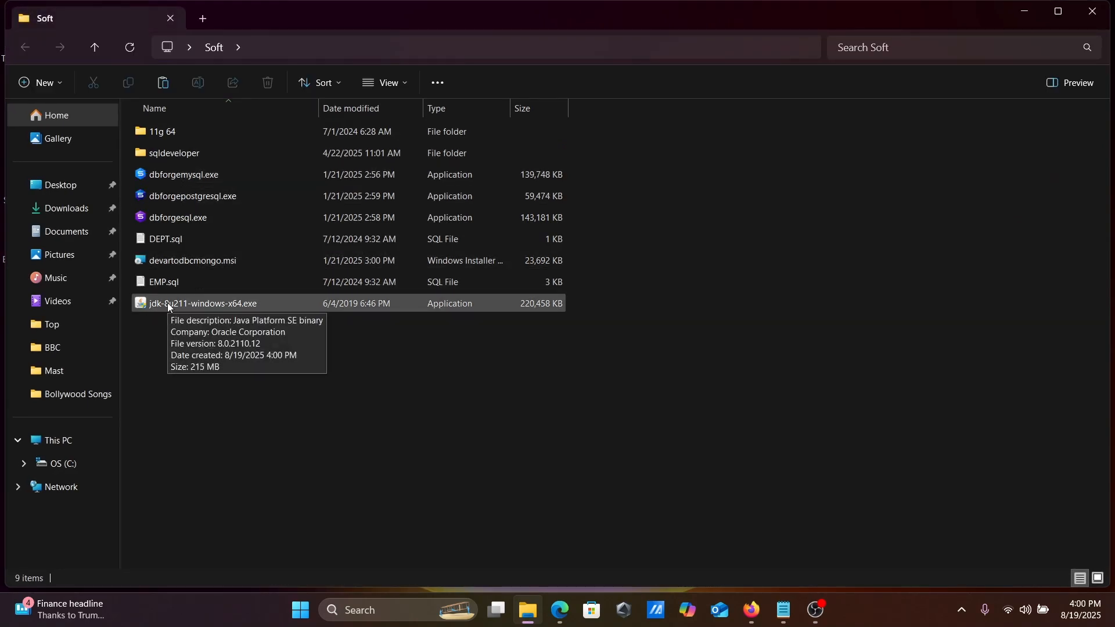
double_click(167, 302)
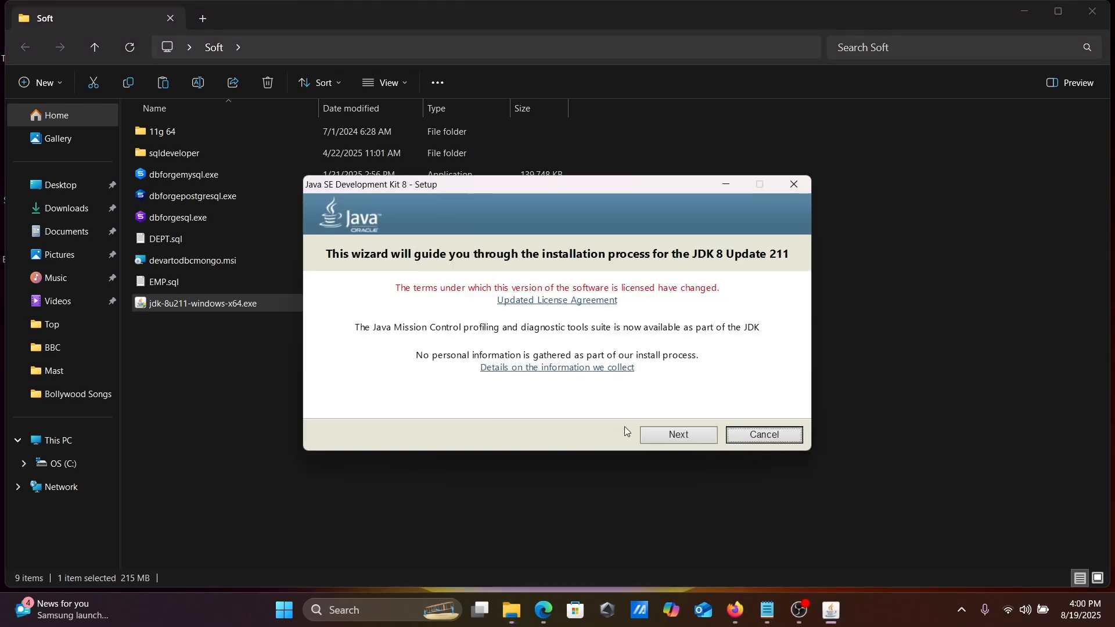
click(658, 433)
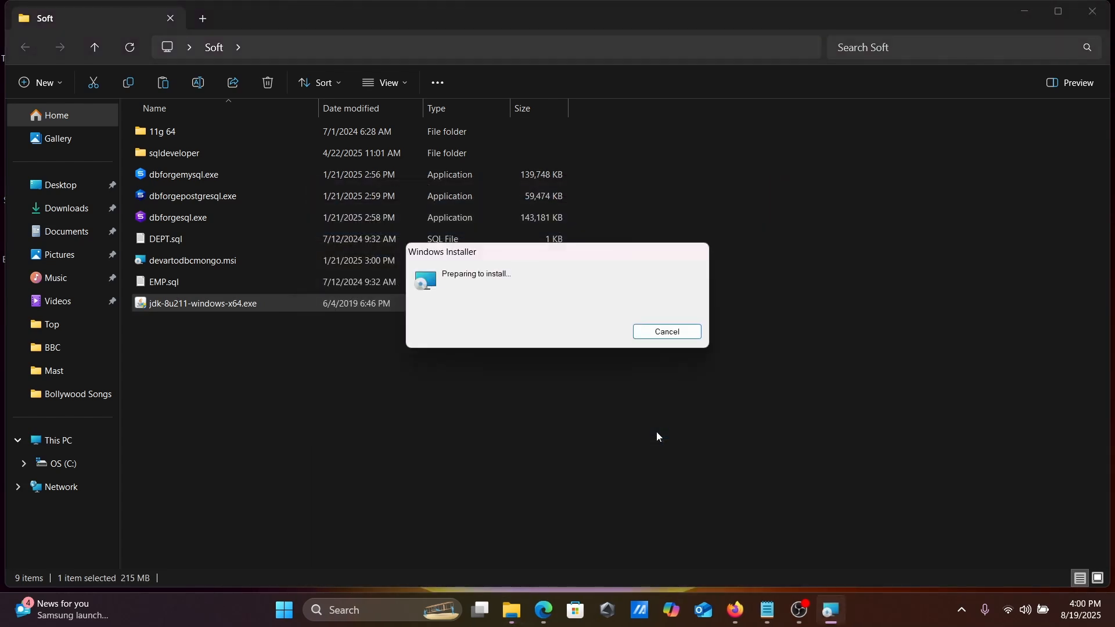
click(638, 424)
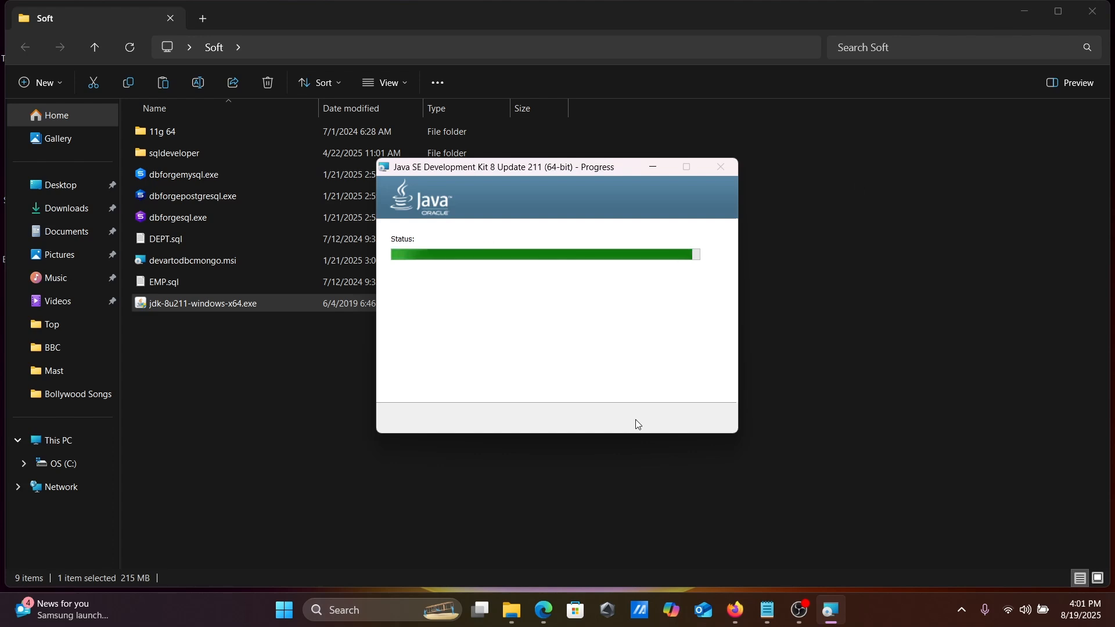
click(1028, 11)
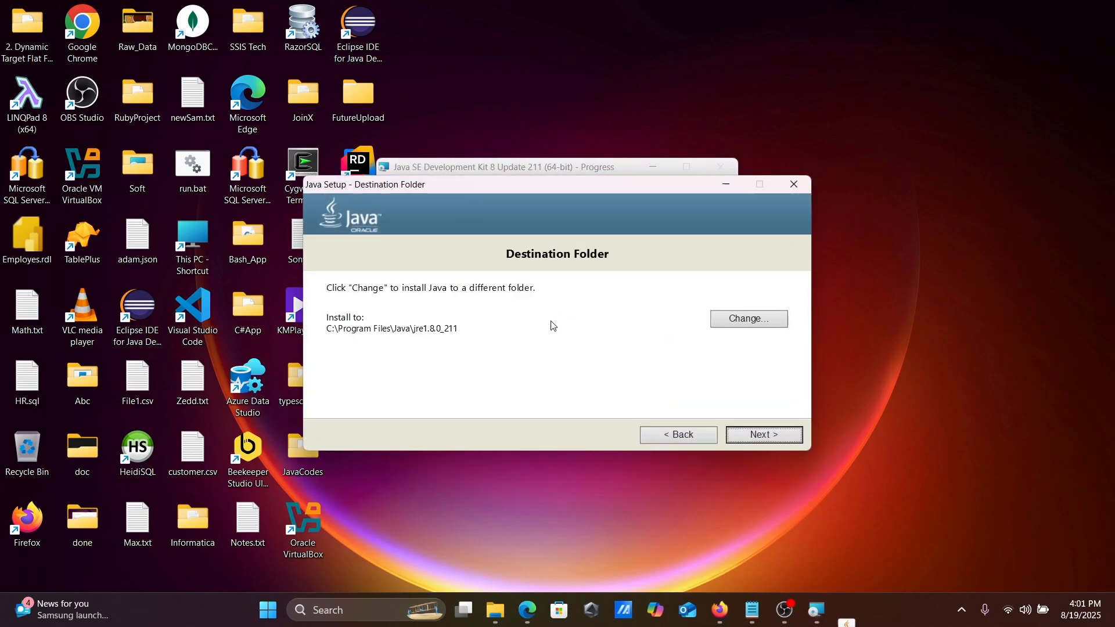
click(760, 434)
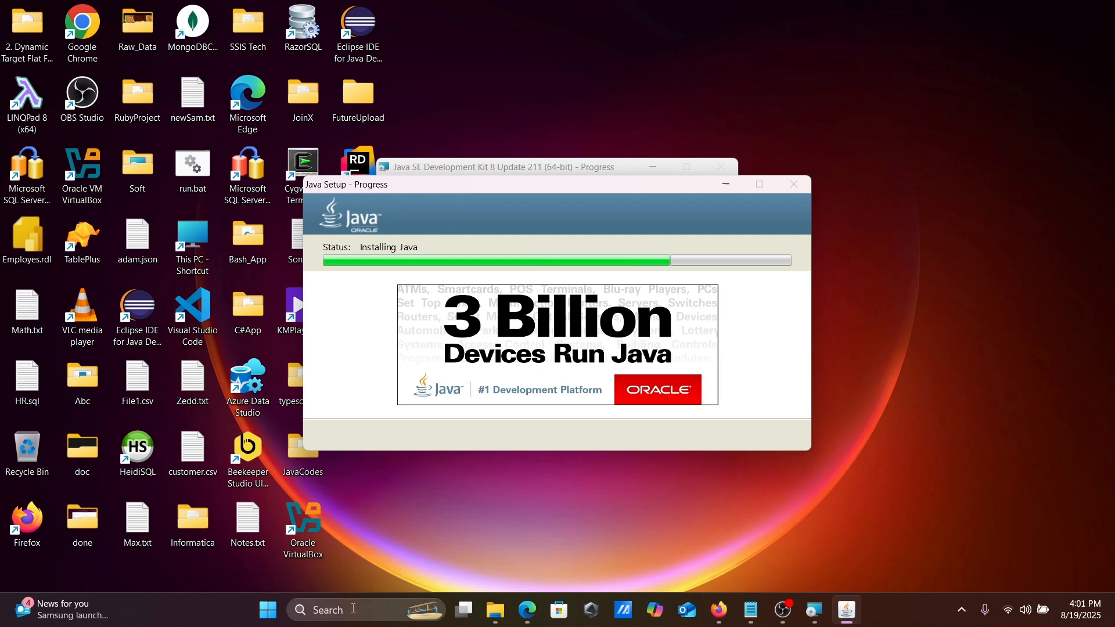
Open the Windows environment variables and delete the user variable JAVA_HOME.
click(352, 608)
text(EDIT)
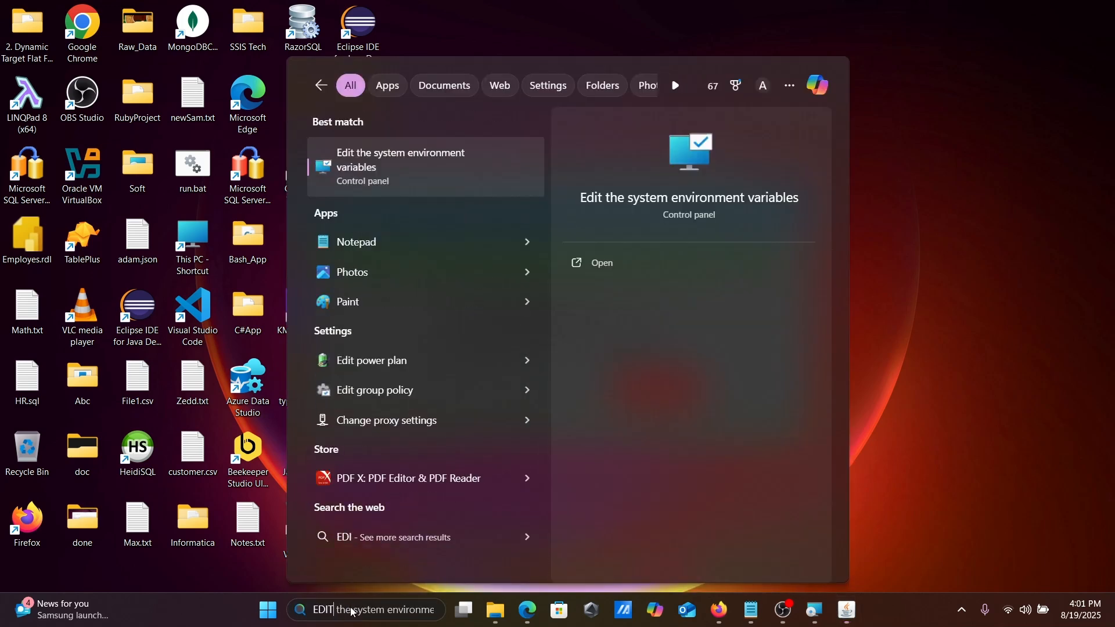
click(347, 184)
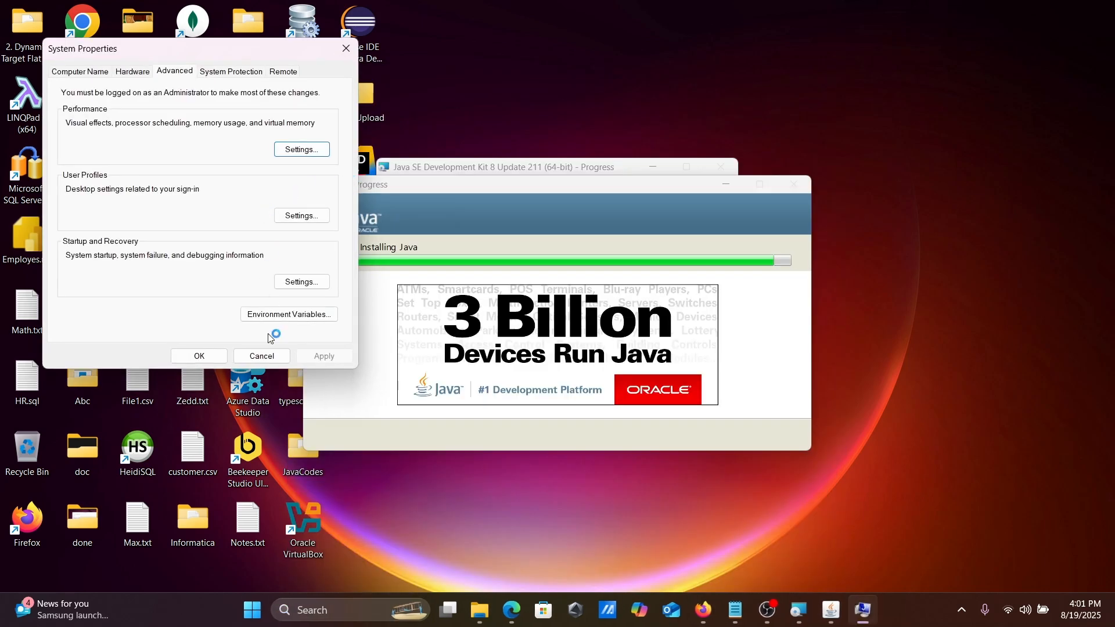
click(264, 316)
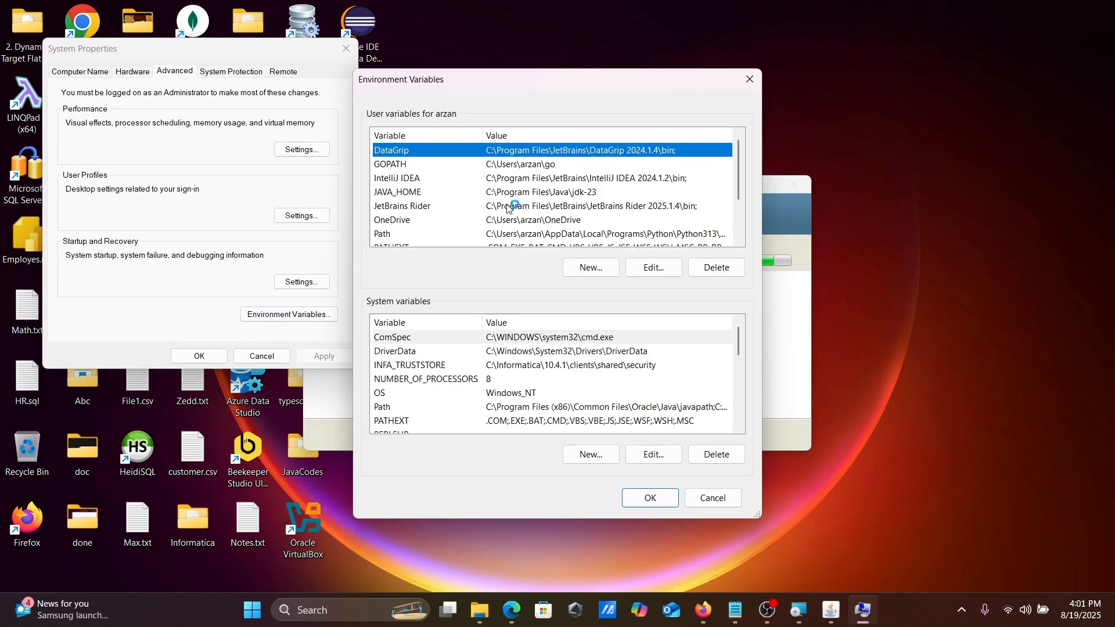
click(529, 199)
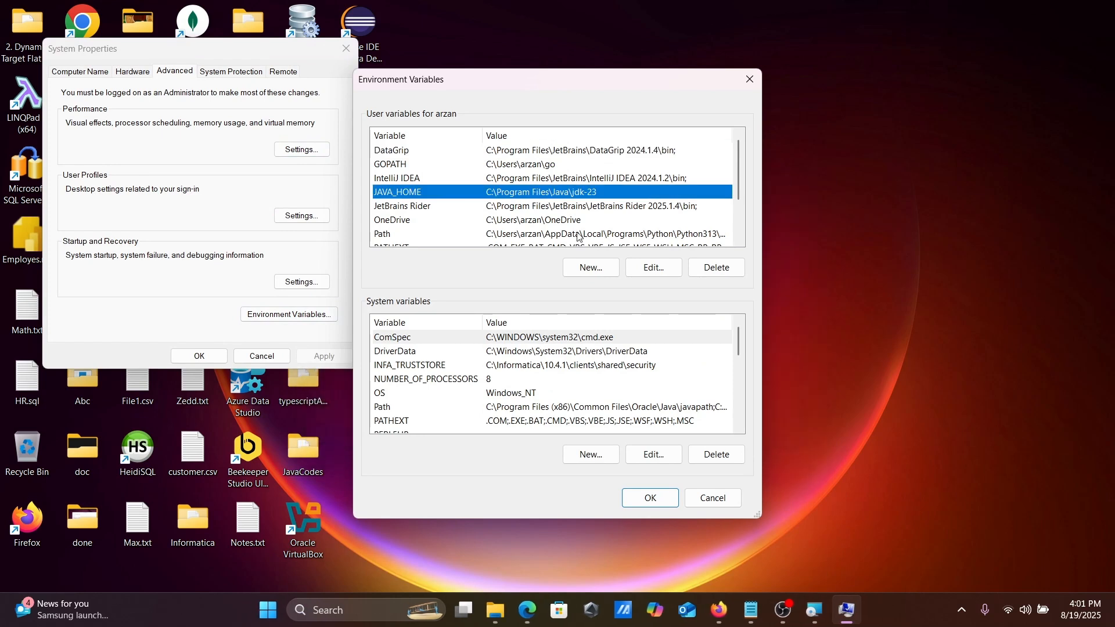
click(708, 271)
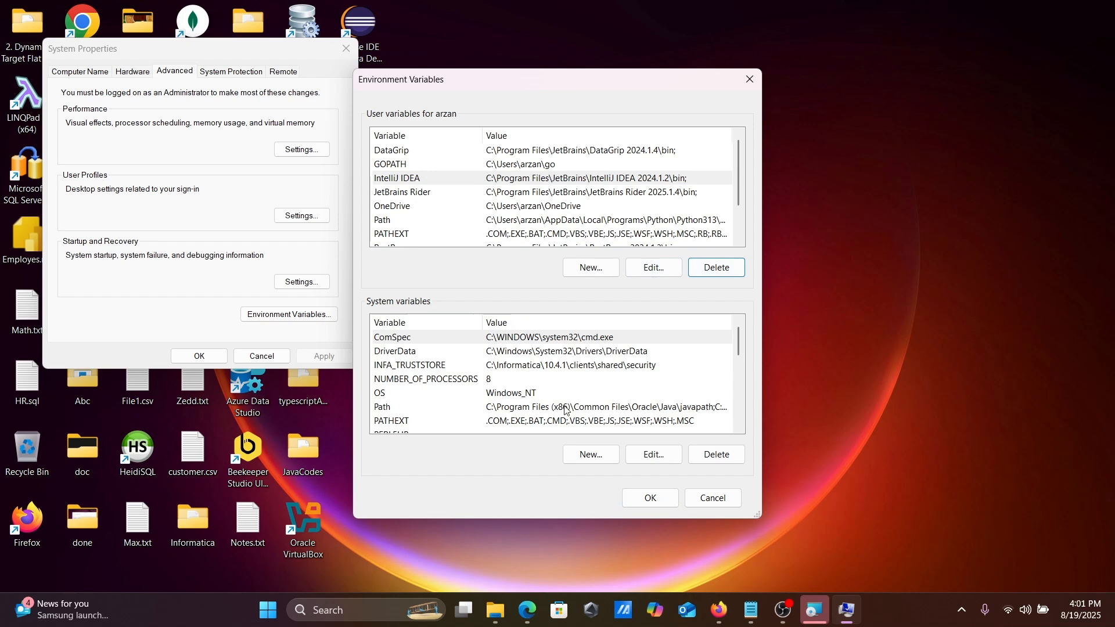
Remove C:\Program Files\Java\jdk-23\bin from the system Path variable, accept the dialogs and close the finished JDK 8 setup.
click(524, 411)
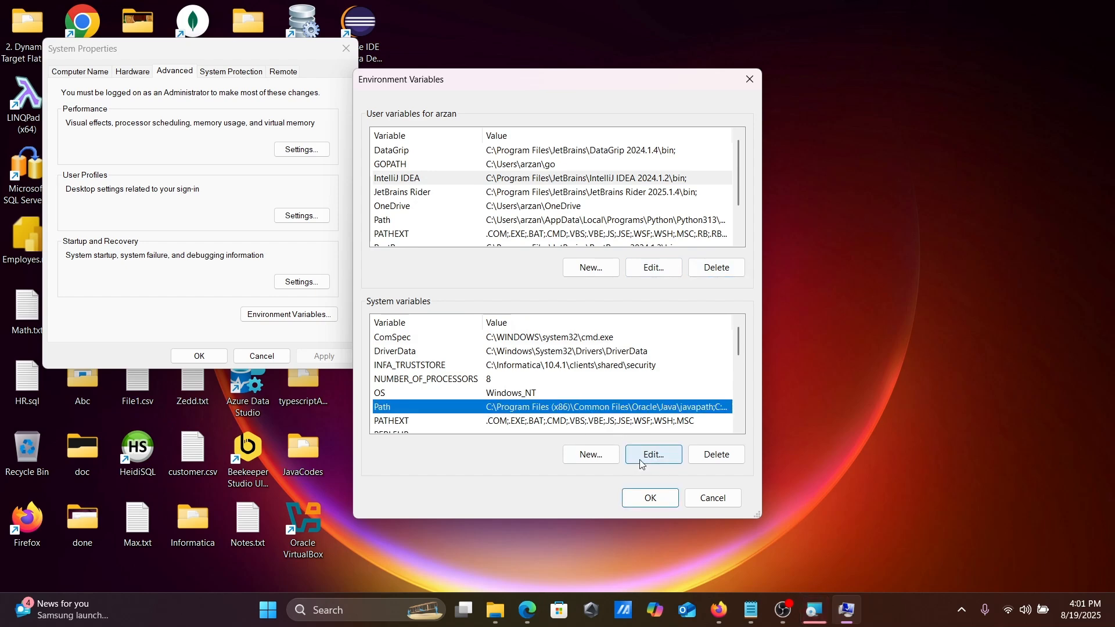
click(633, 455)
drag(650, 268, 651, 425)
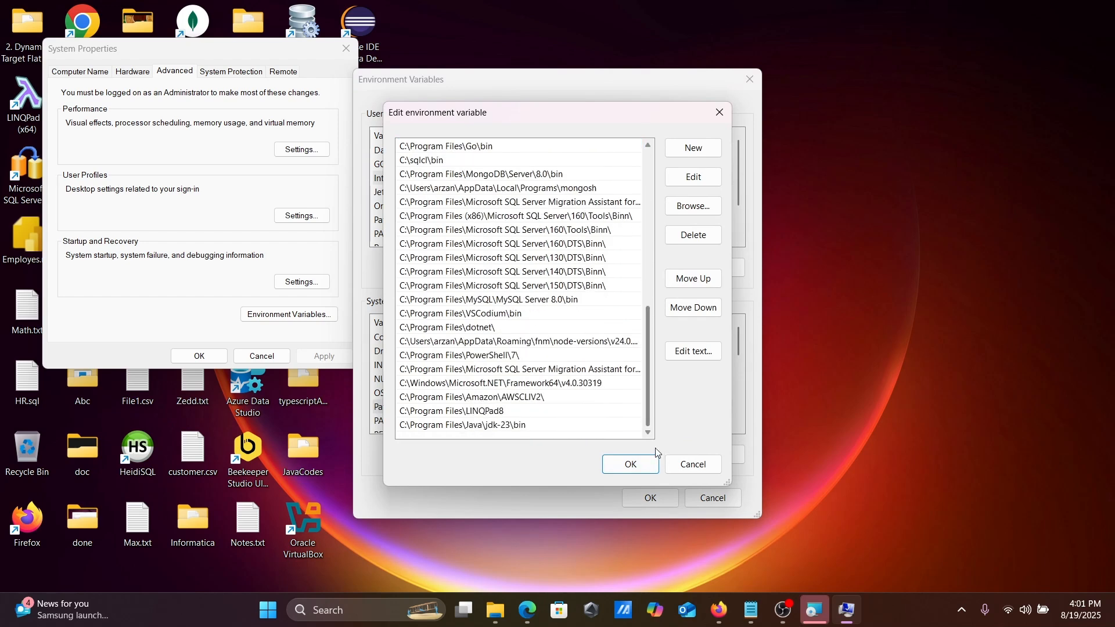
click(487, 426)
click(691, 235)
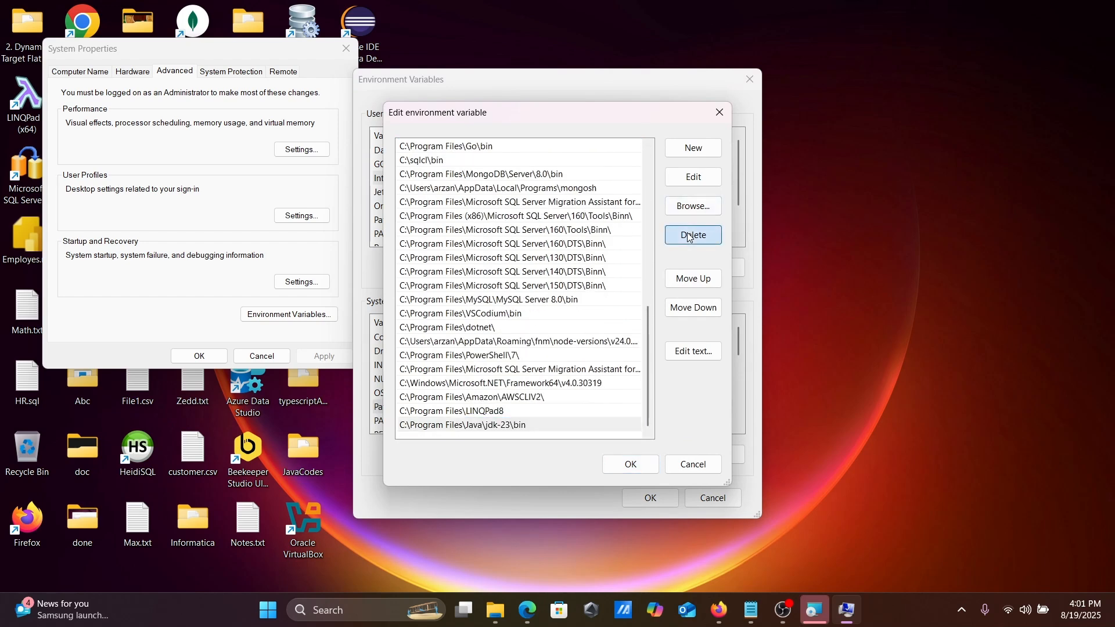
click(623, 464)
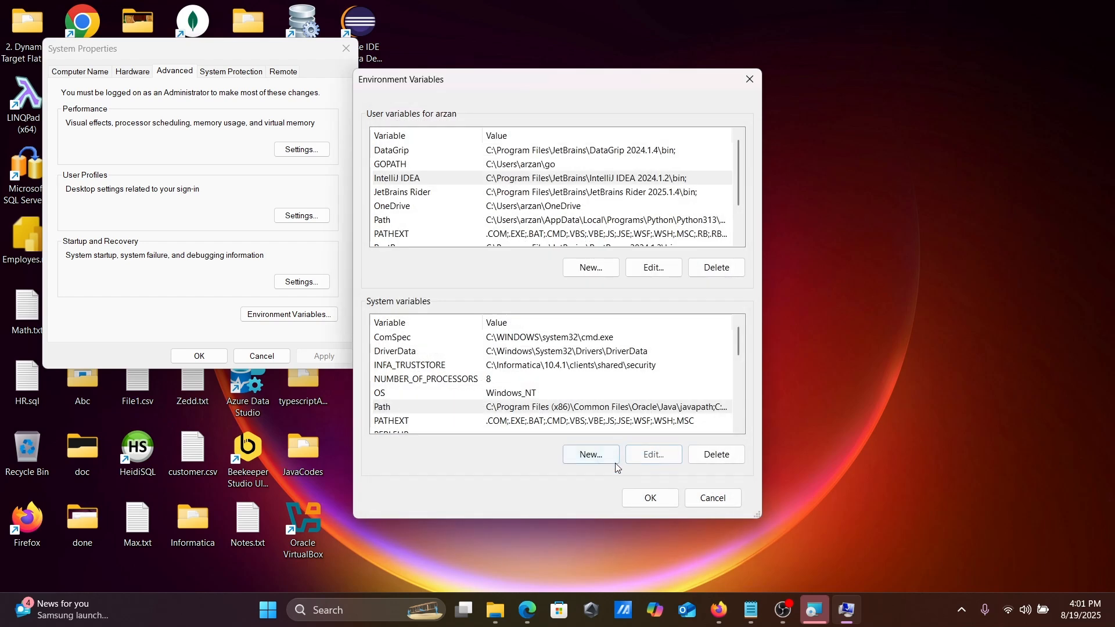
click(649, 501)
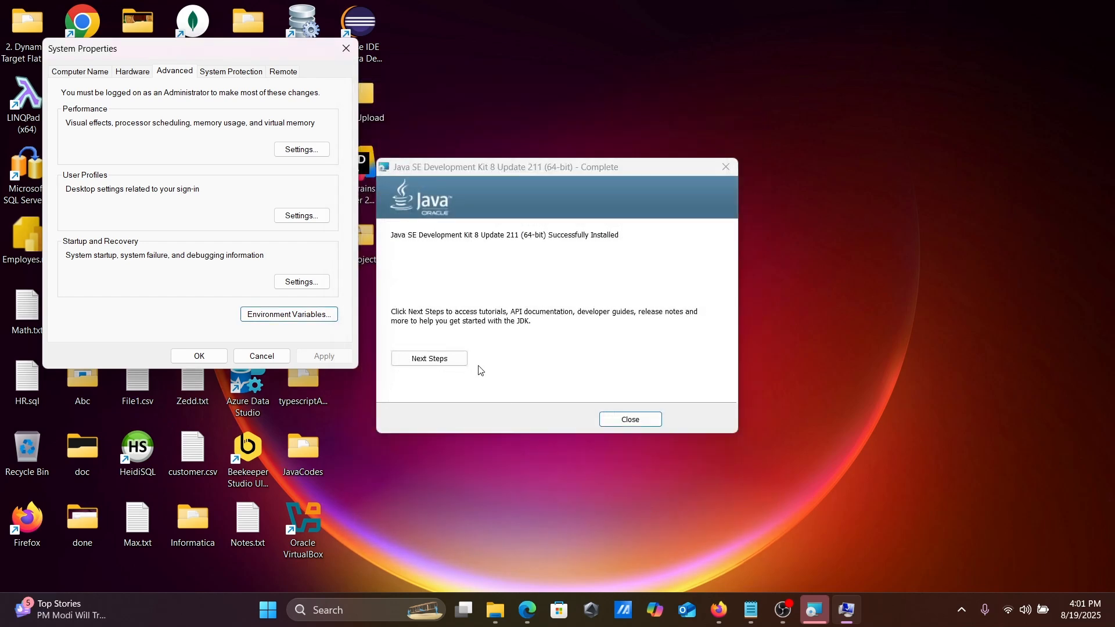
click(632, 419)
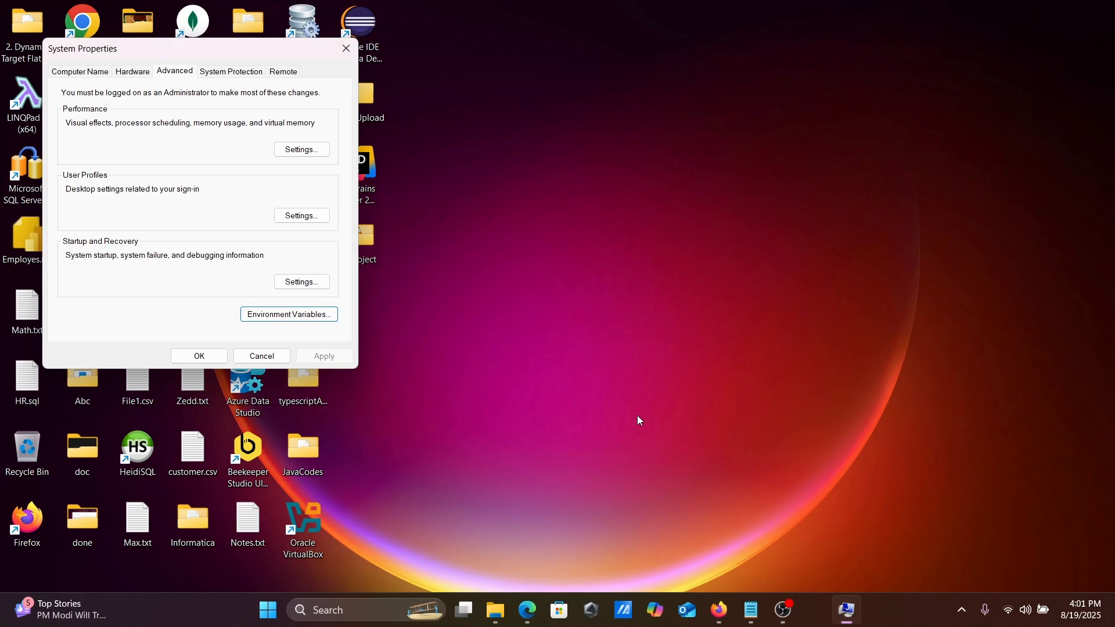
click(201, 360)
Open C:\Program Files\Java\jdk1.8.0_211 in File Explorer and copy the folder's path.
double_click(196, 250)
click(219, 150)
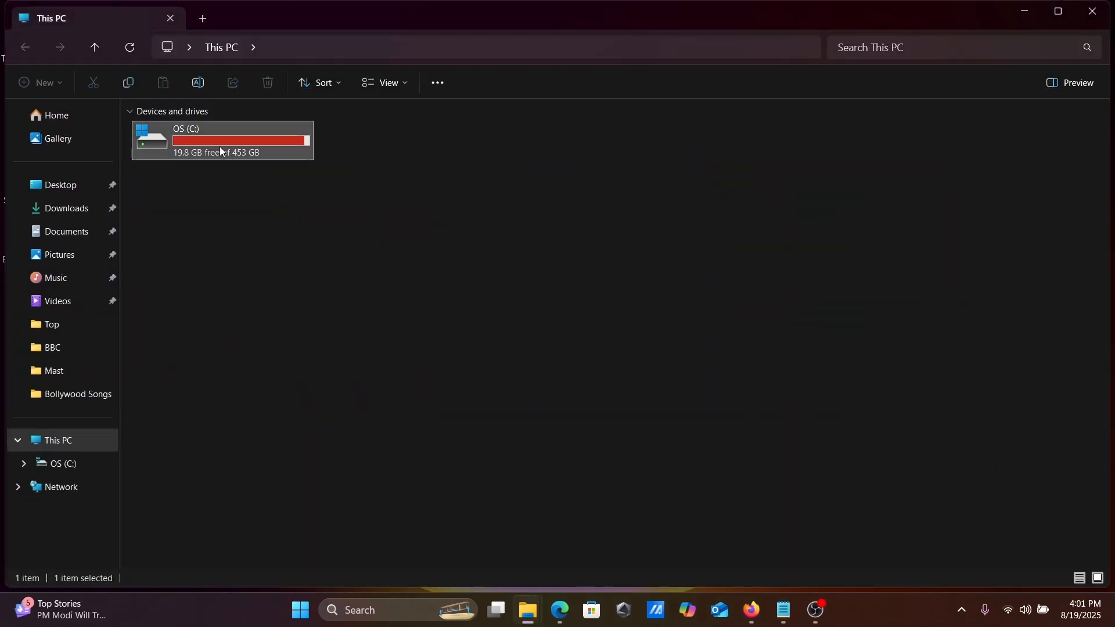
double_click(220, 150)
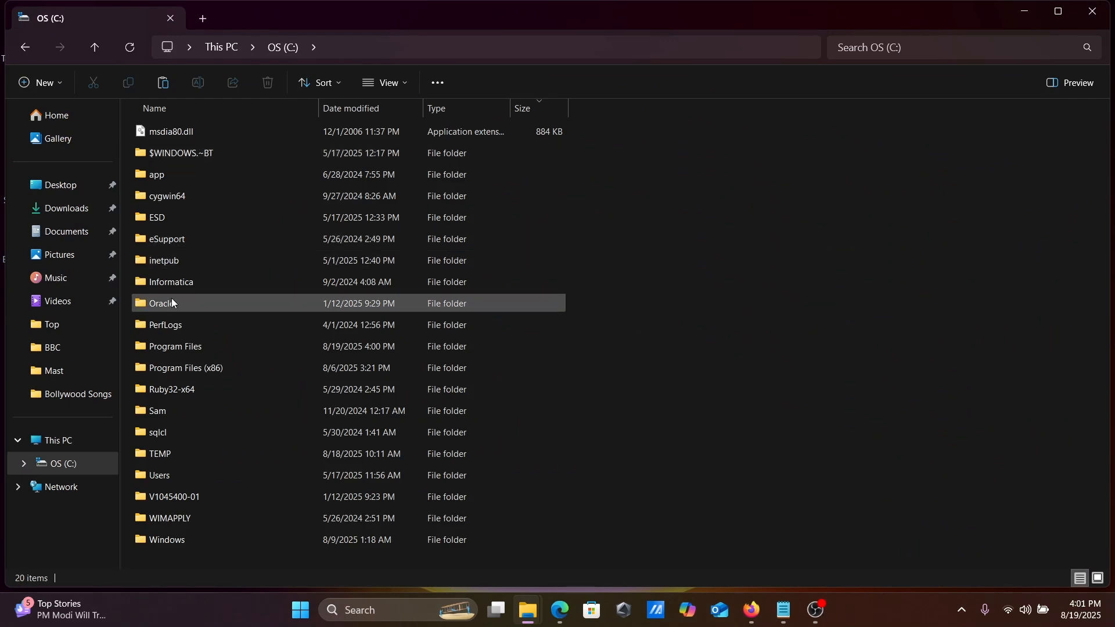
double_click(175, 348)
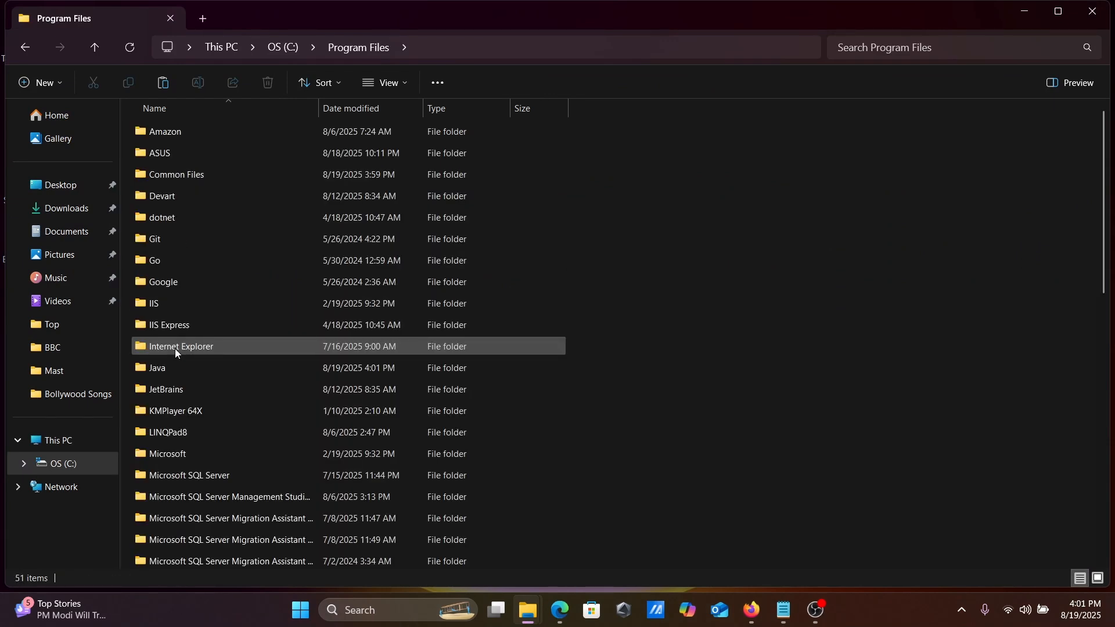
double_click(159, 373)
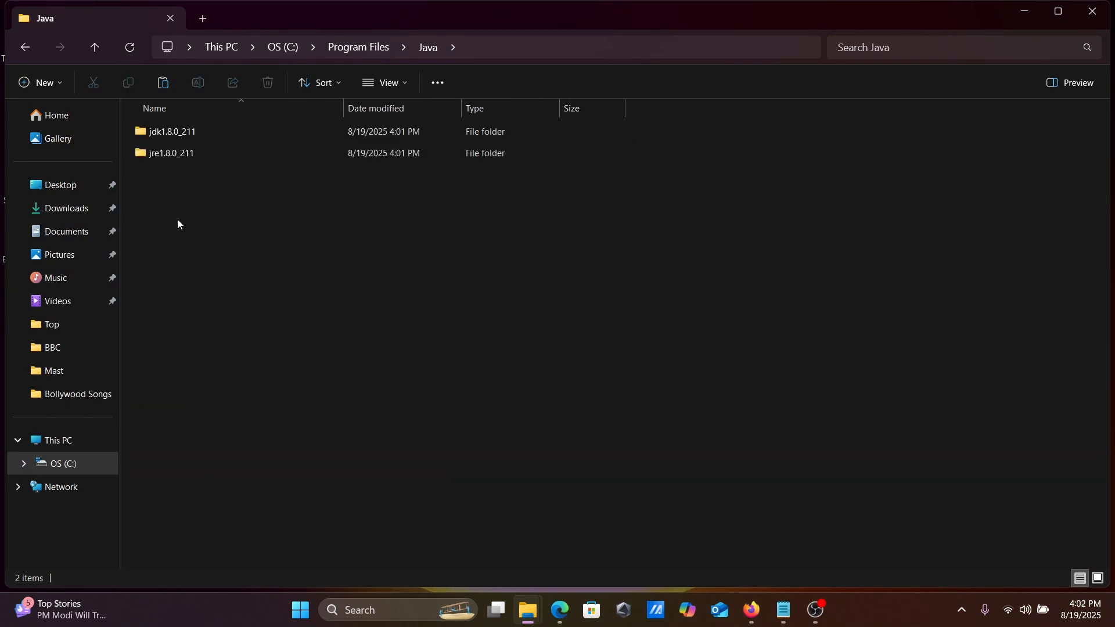
double_click(186, 134)
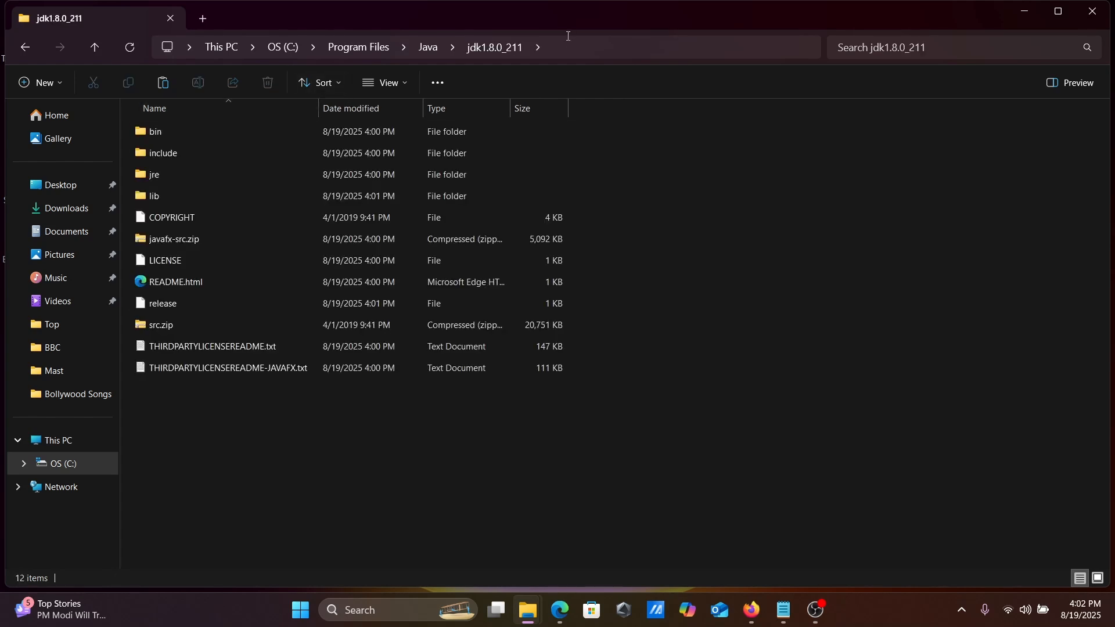
click(563, 53)
key(ctrl+c)
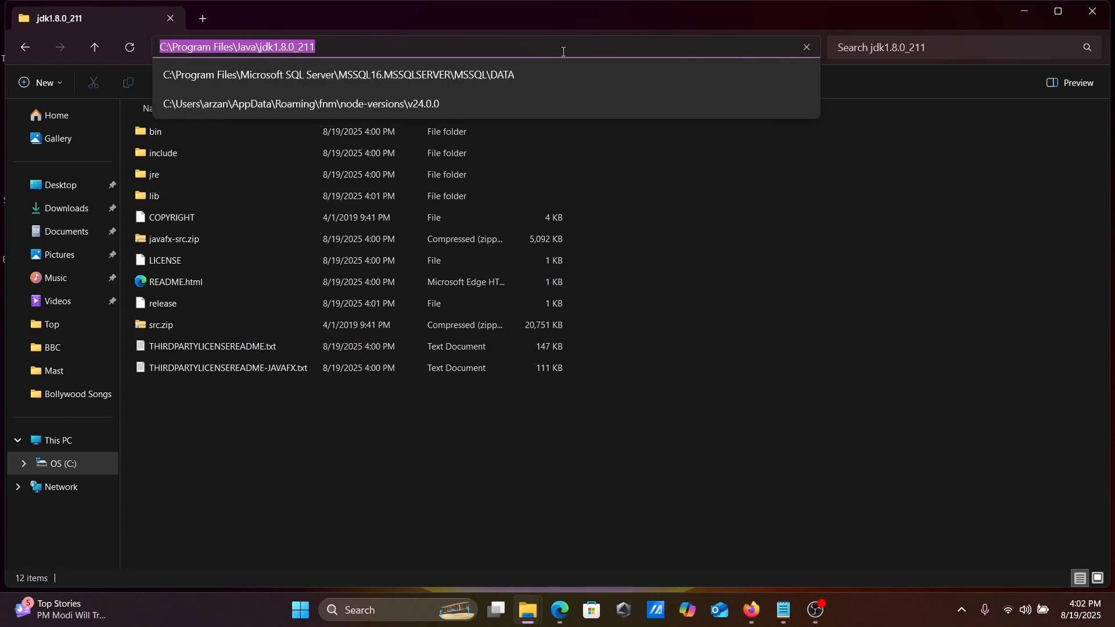
Open the Windows environment variables and add the user variable JAVA_HOME with the value C:\Program Files\Java\jdk1.8.0_211.
click(375, 604)
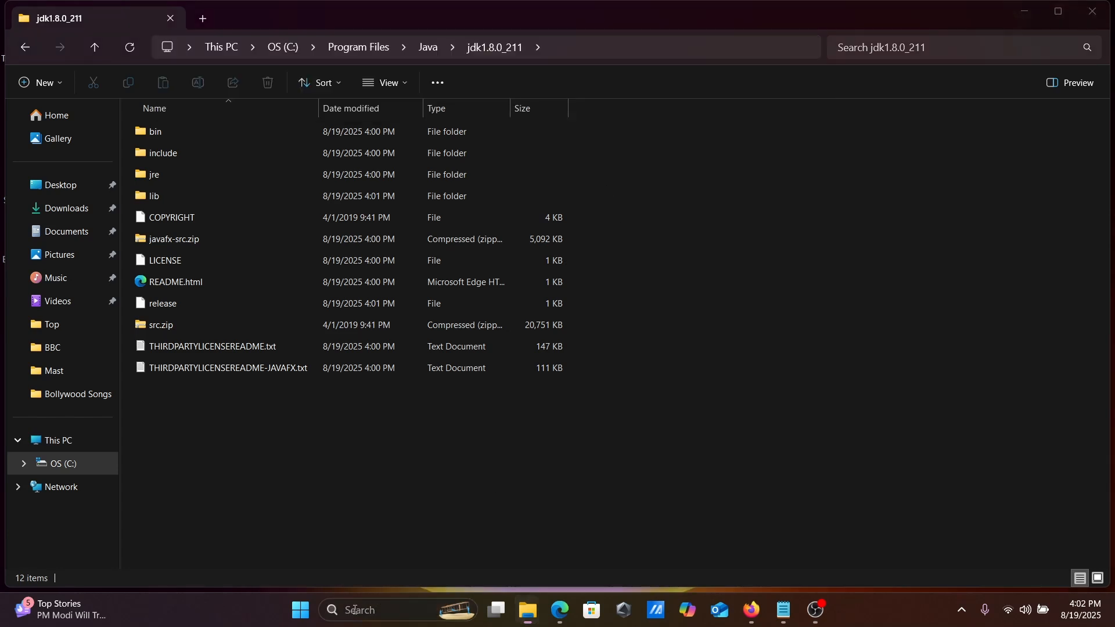
text(EDIT)
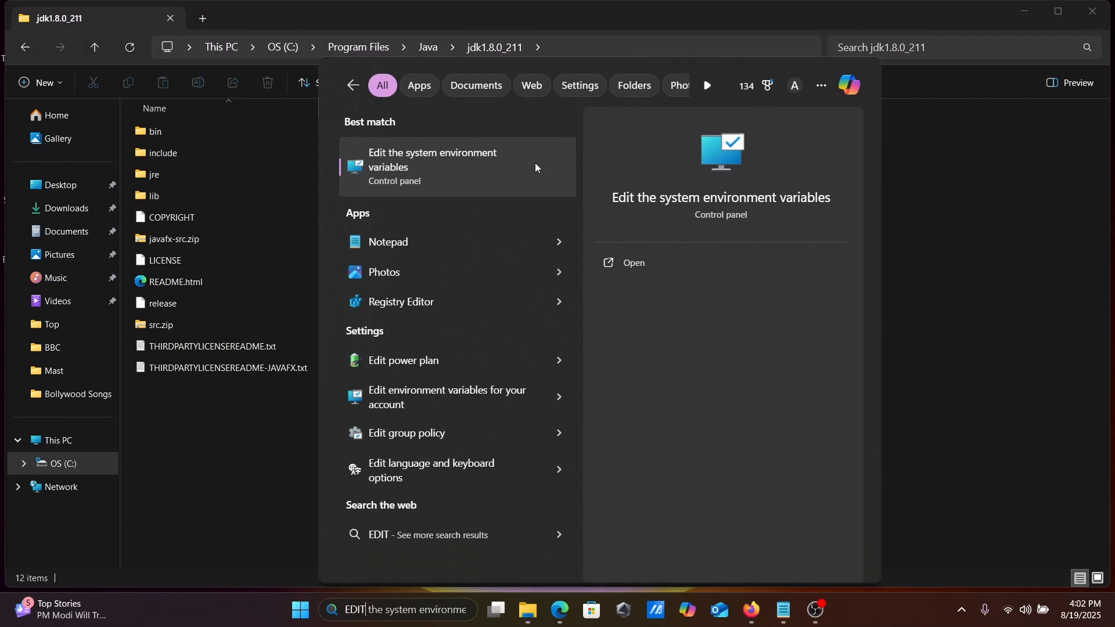
click(423, 169)
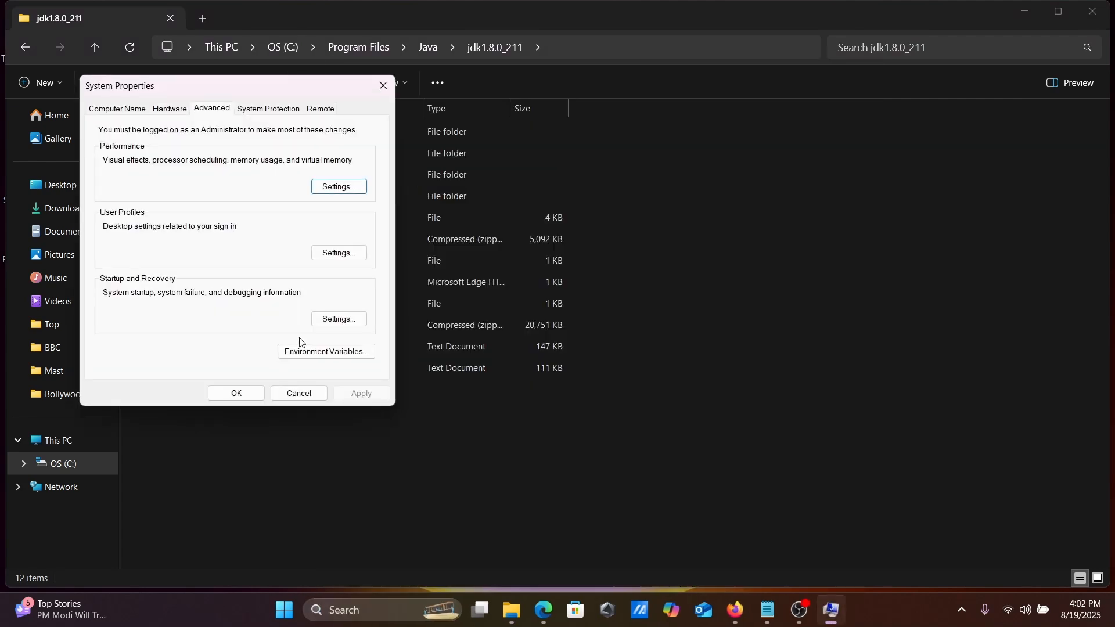
click(322, 349)
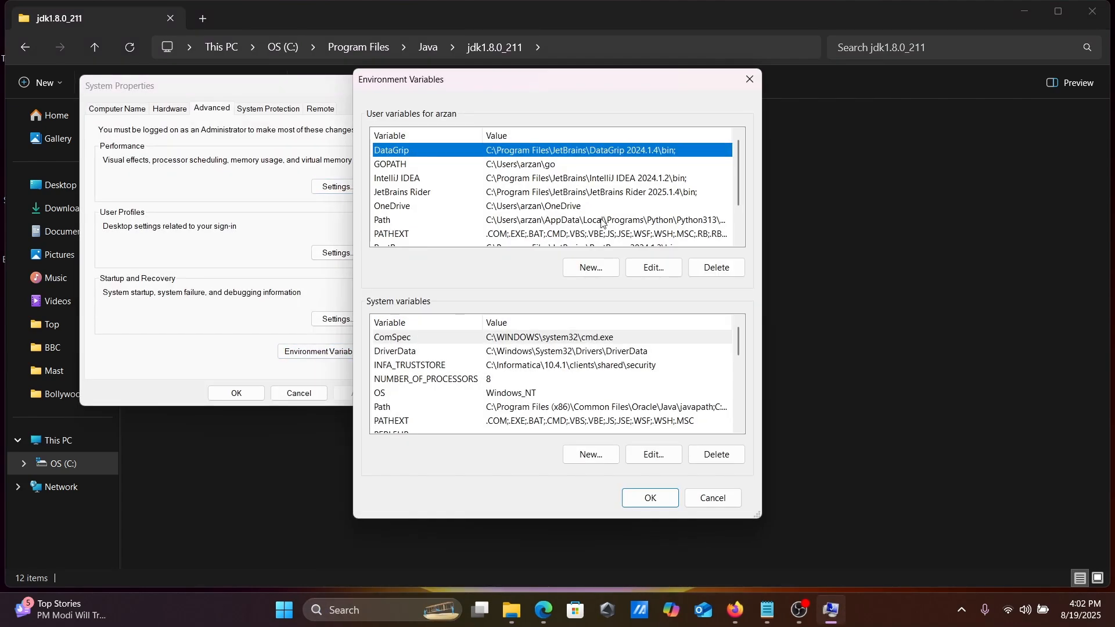
click(591, 268)
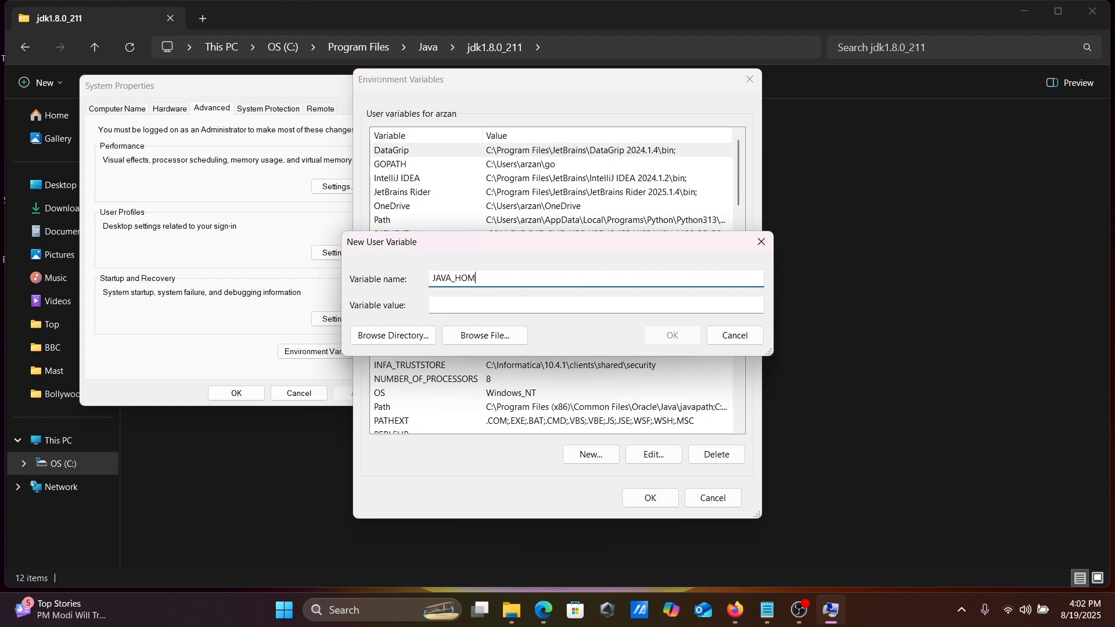
key(Tab)
key(ctrl+v)
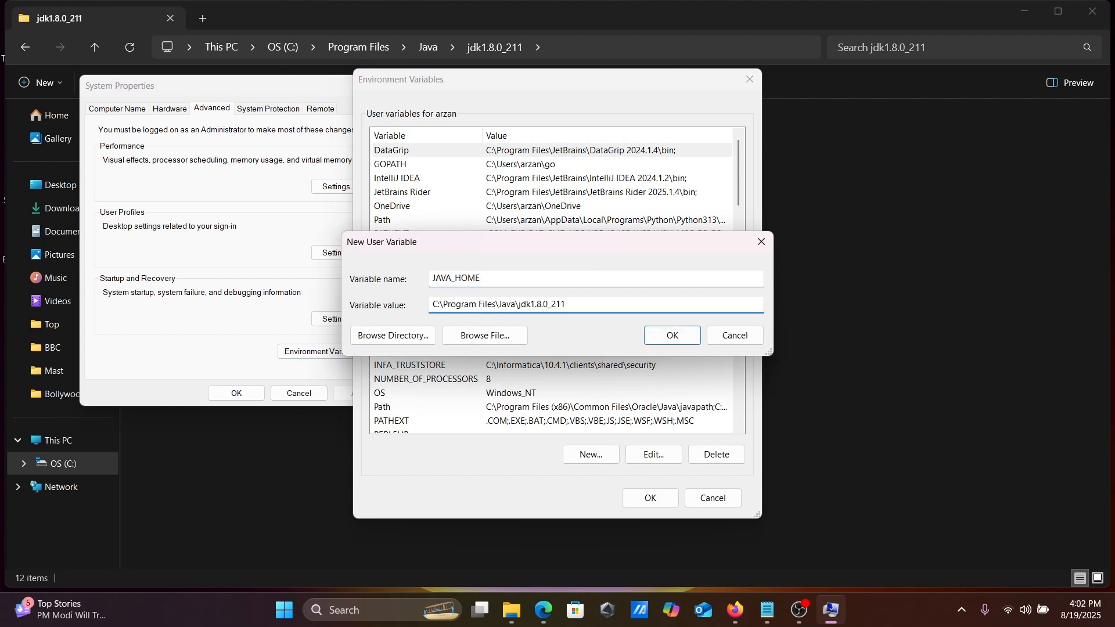
click(668, 336)
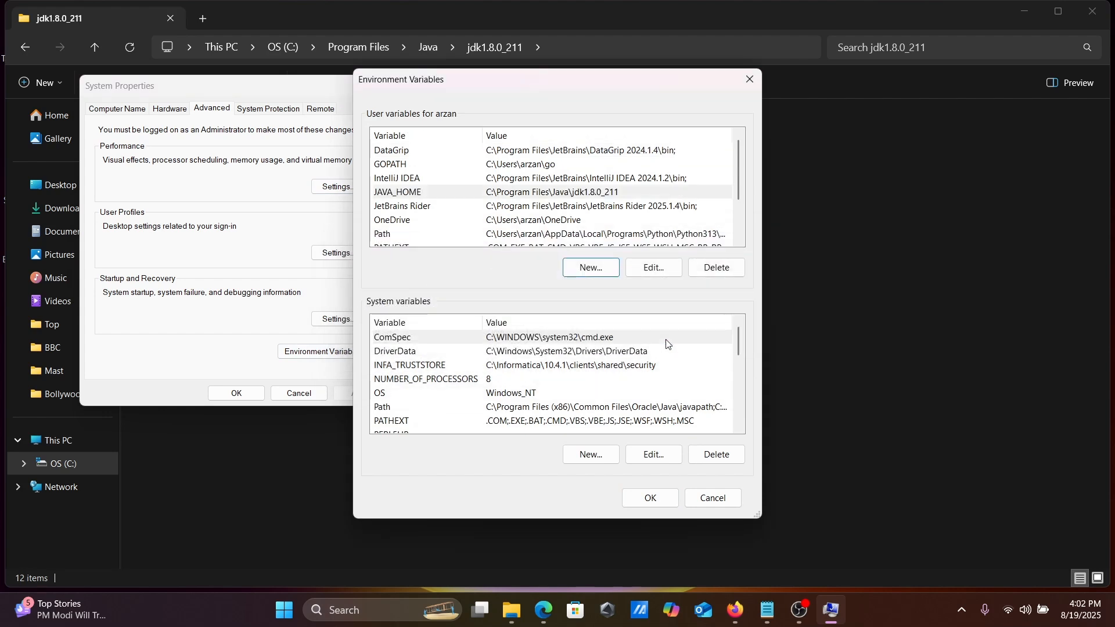
Return to the jdk1.8.0_211 folder in File Explorer, open its bin subfolder and copy that path.
mouse_move(514, 609)
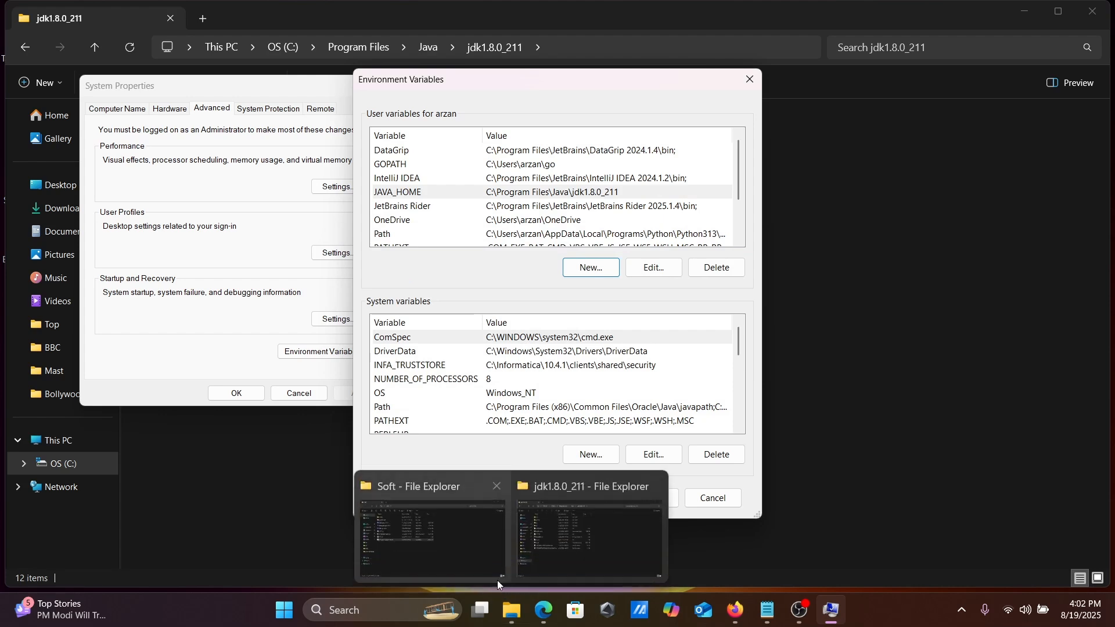
click(562, 524)
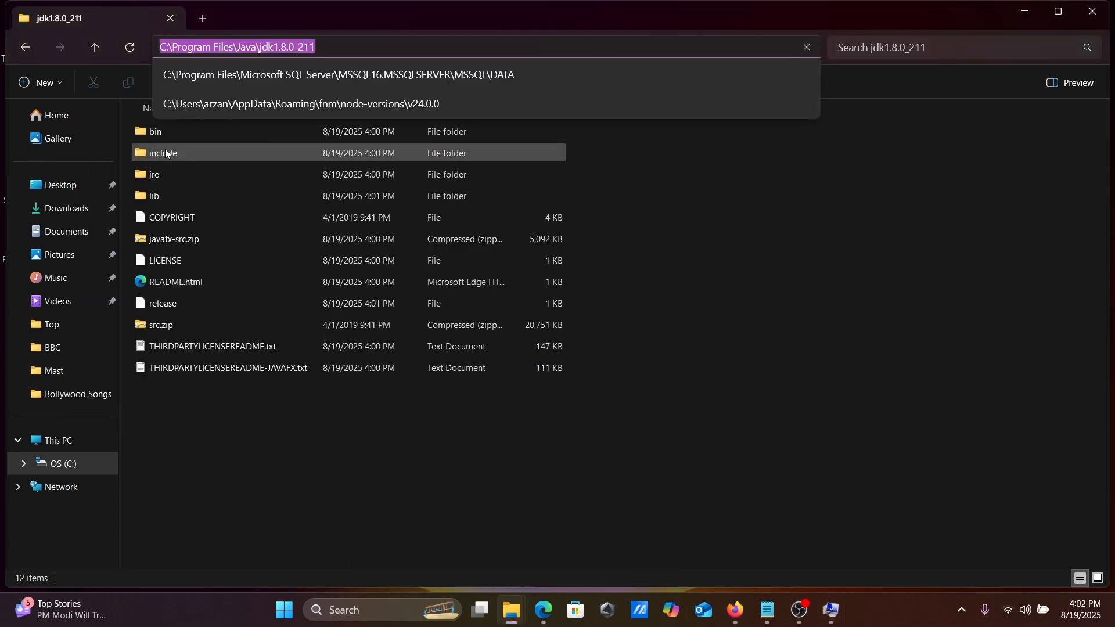
double_click(162, 134)
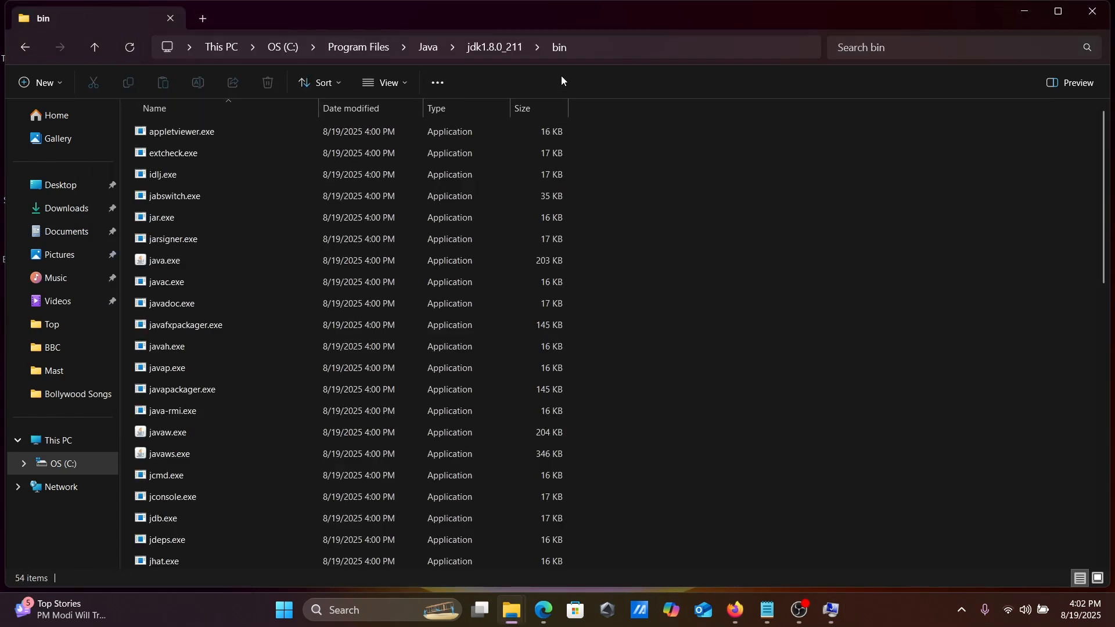
click(587, 51)
key(ctrl+c)
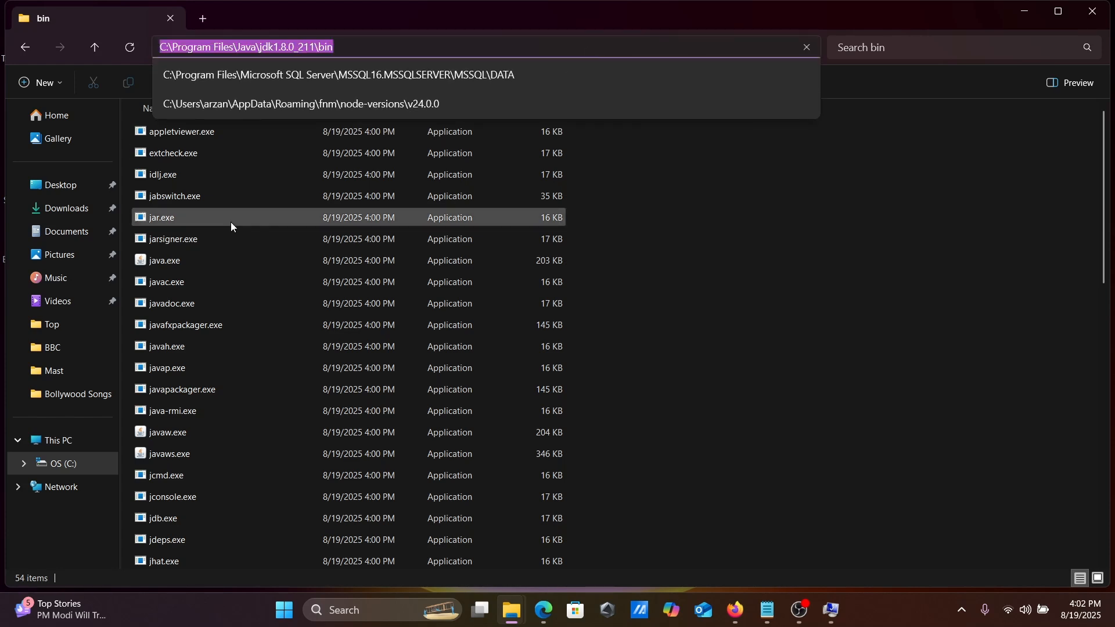
Add C:\Program Files\Java\jdk1.8.0_211\bin to the system Path variable and accept all environment variable and System Properties dialogs.
click(832, 611)
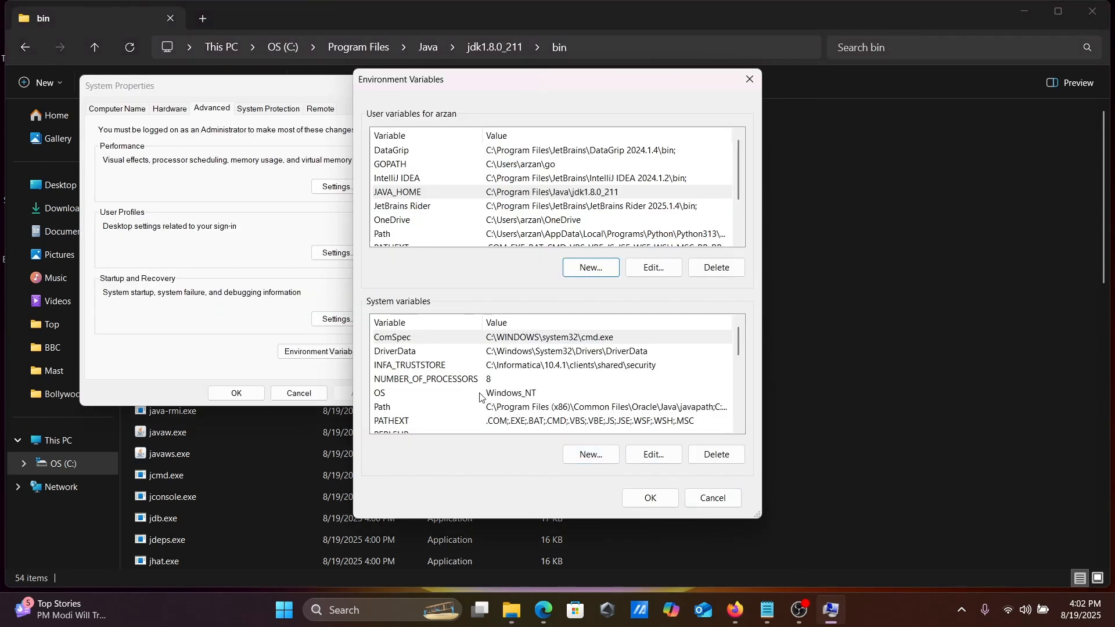
click(519, 410)
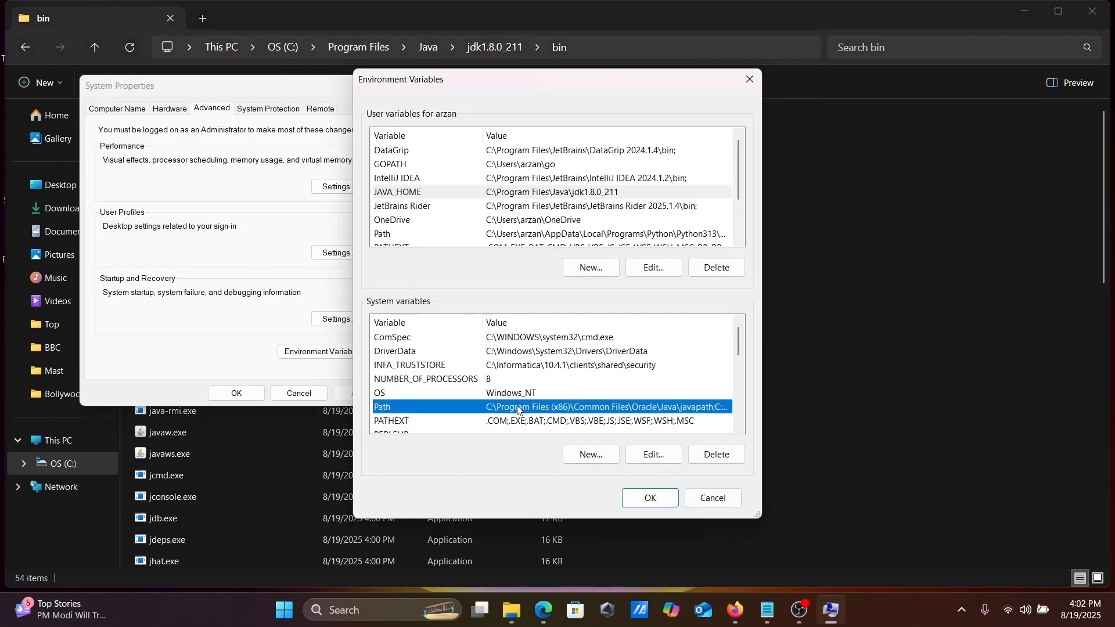
click(648, 455)
click(682, 150)
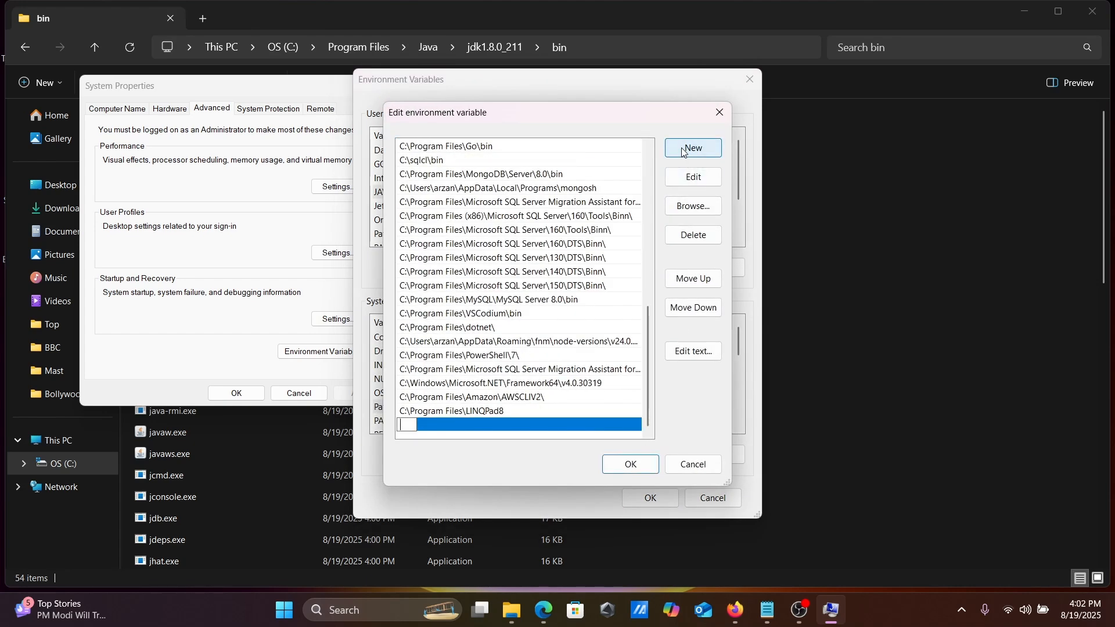
key(ctrl+v)
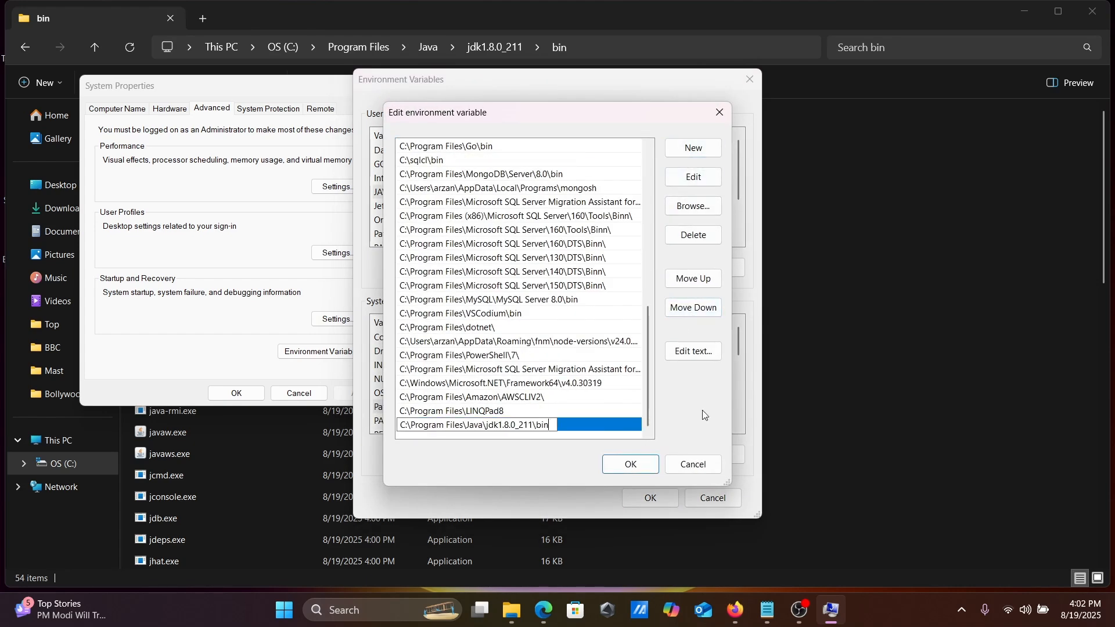
click(628, 465)
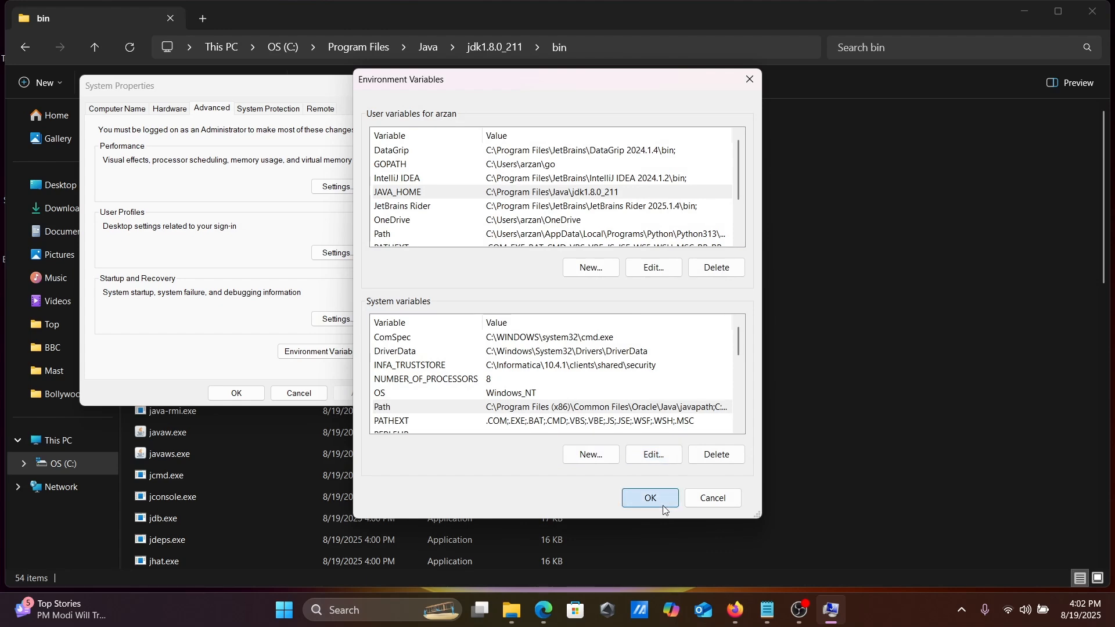
click(647, 496)
click(236, 393)
Go back to the jdk1.8.0_211 folder, copy its path and minimize File Explorer.
key(alt+d)
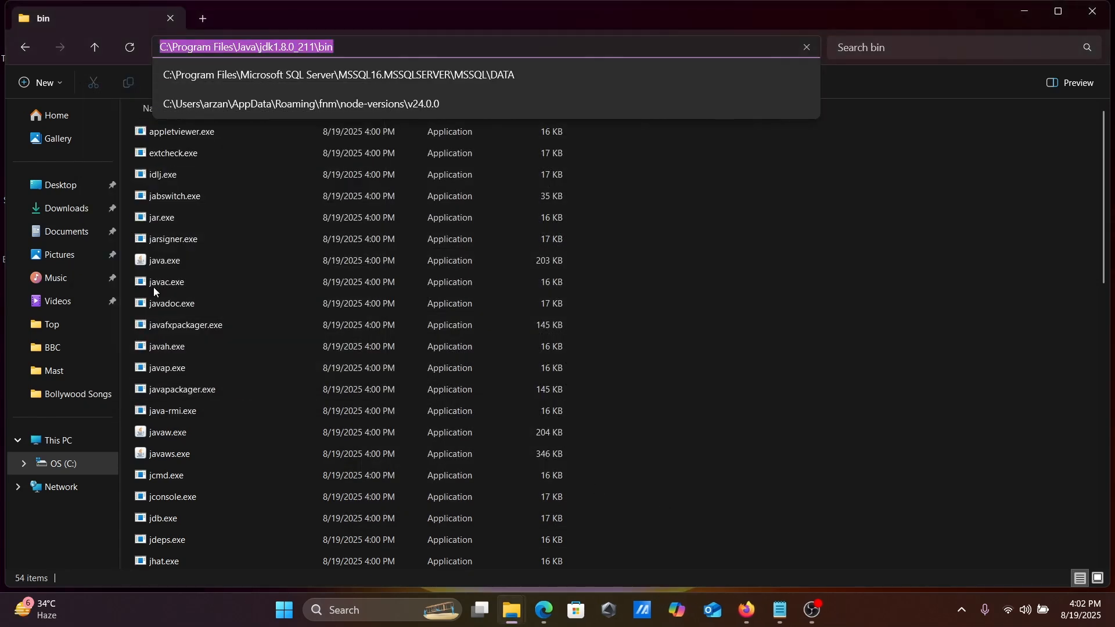
click(26, 48)
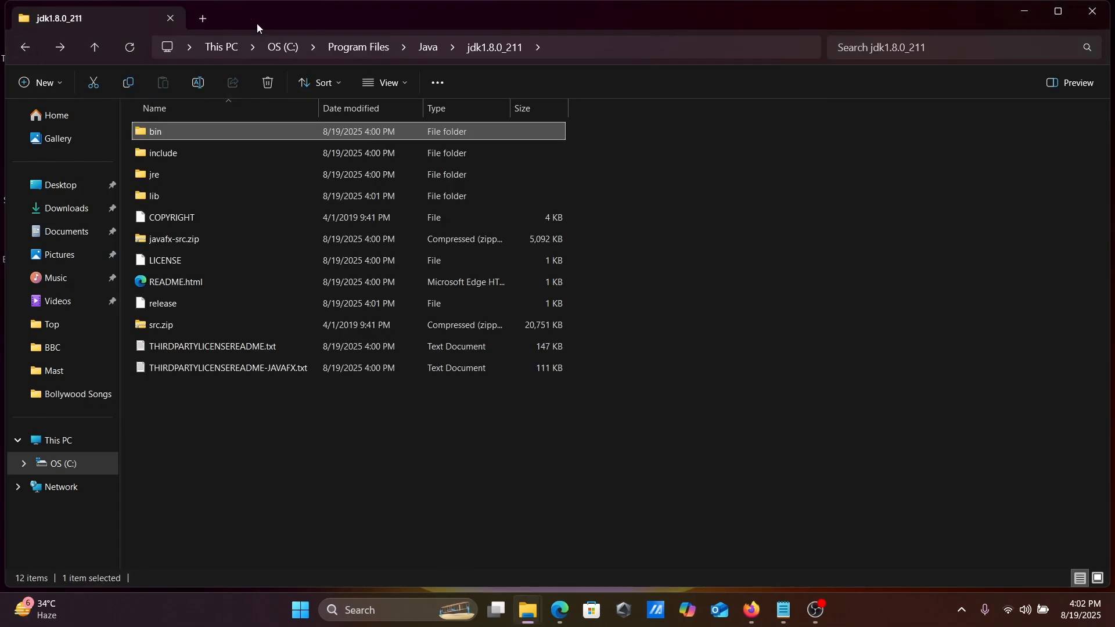
click(557, 45)
key(ctrl+c)
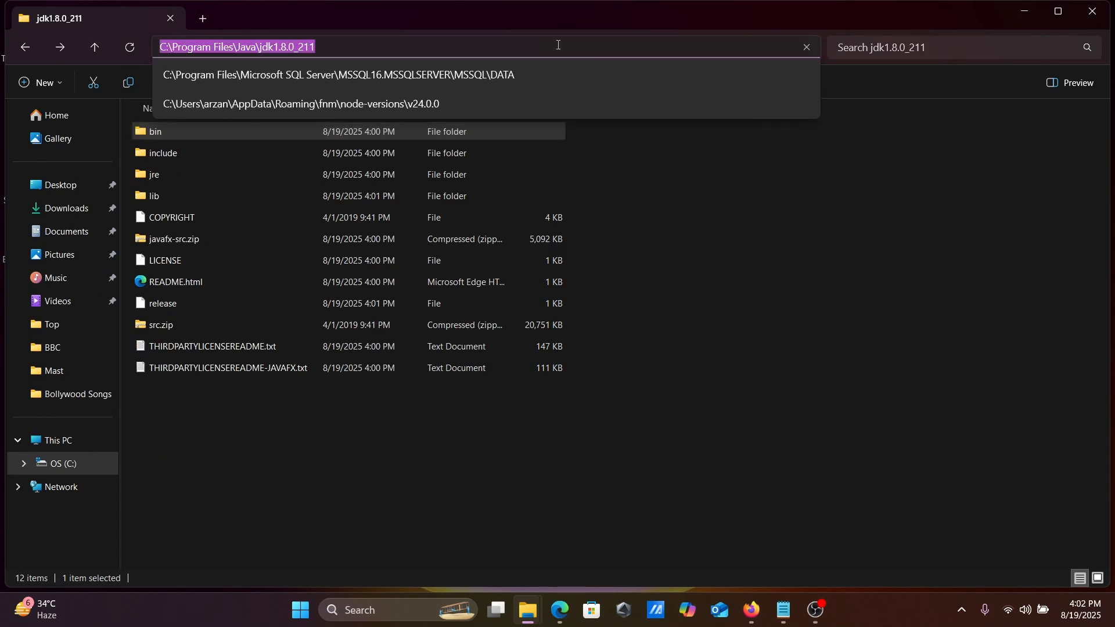
click(1023, 10)
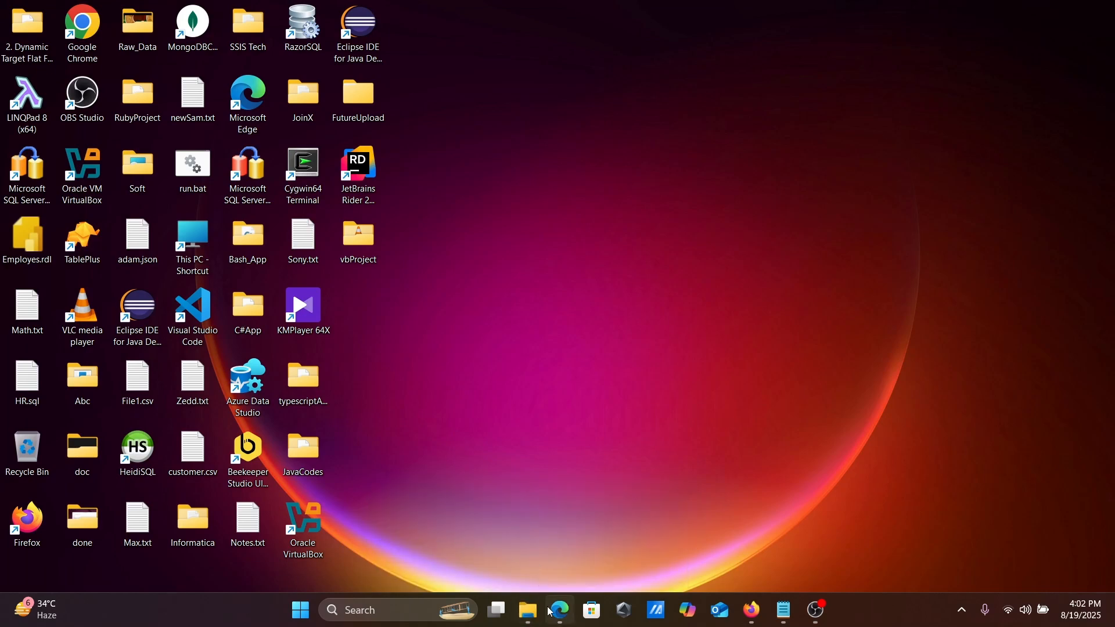
Run setup.exe from Downloads\V75874-01_1of2\Disk1\install\win64 to start the Oracle Universal Installer.
mouse_move(538, 616)
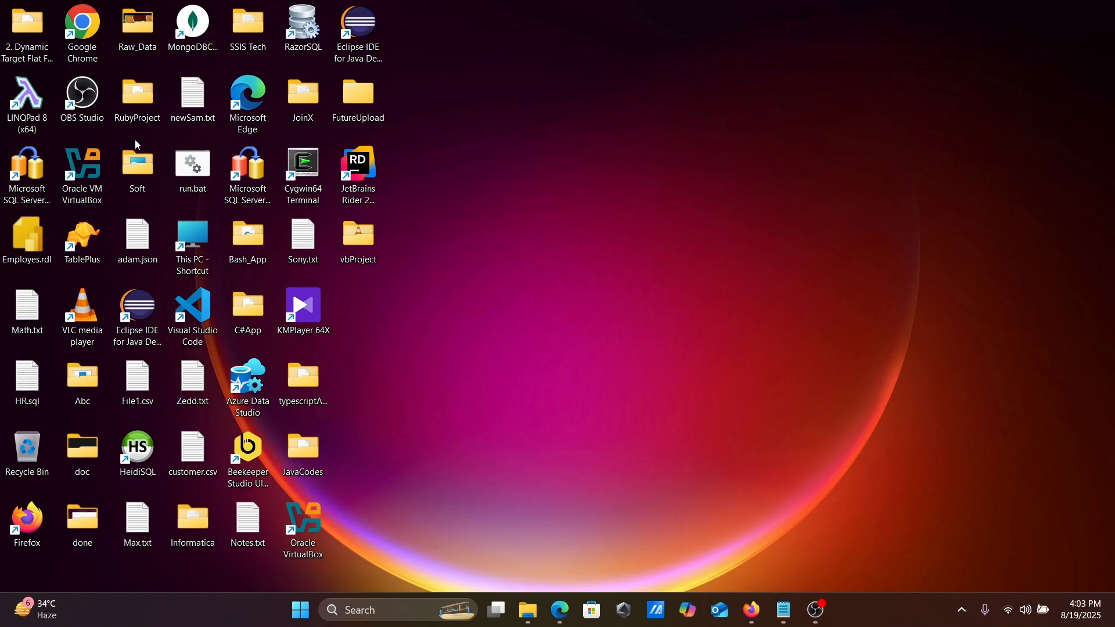
double_click(187, 232)
click(80, 214)
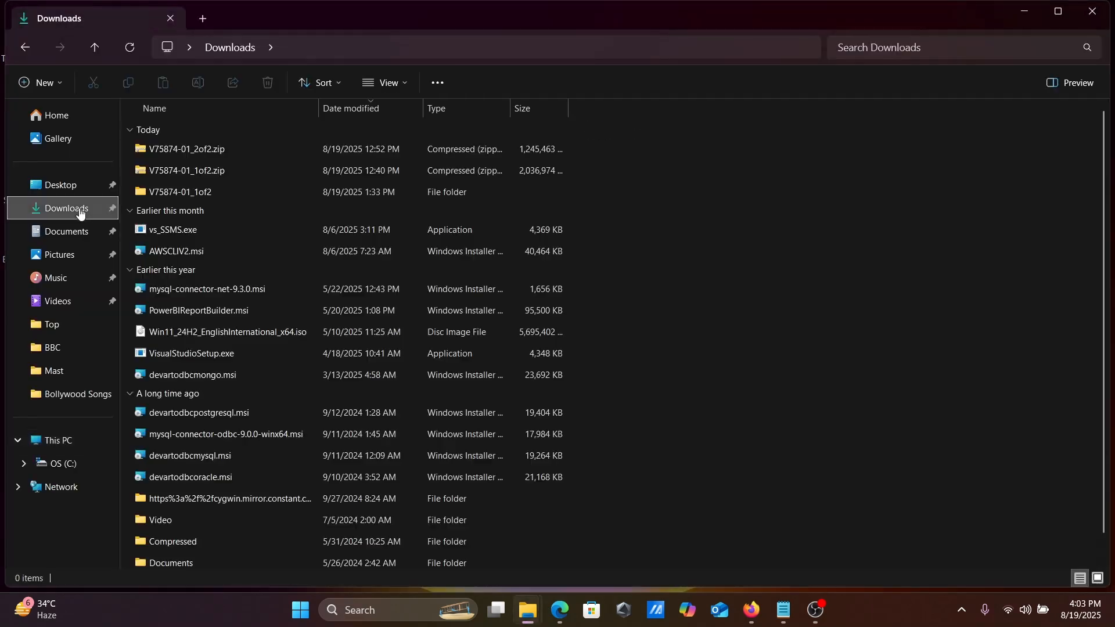
click(161, 193)
double_click(161, 193)
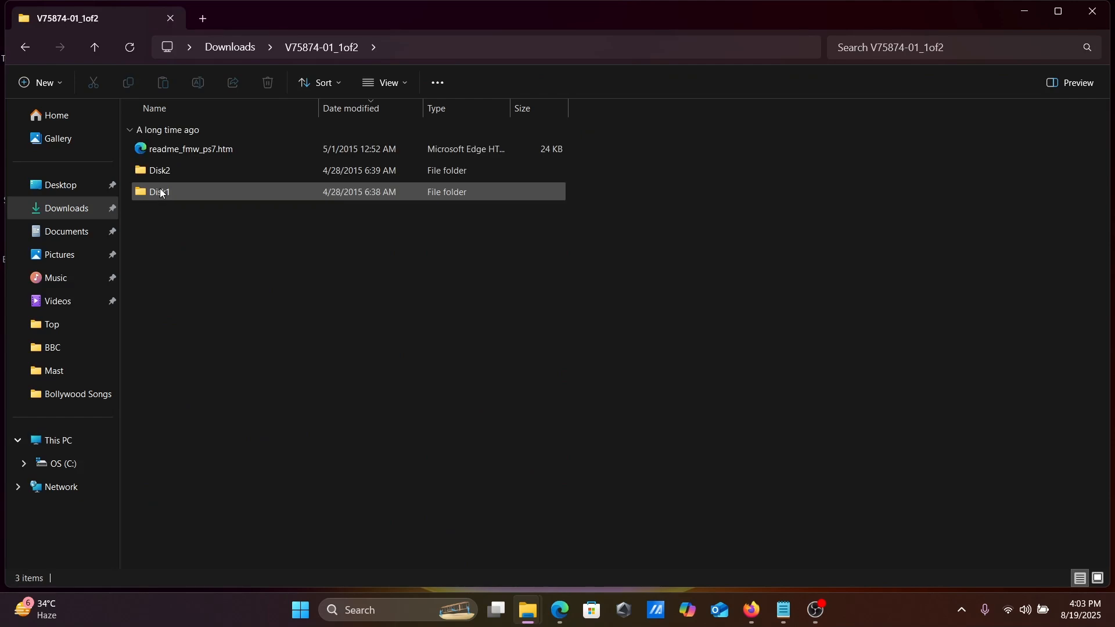
double_click(162, 193)
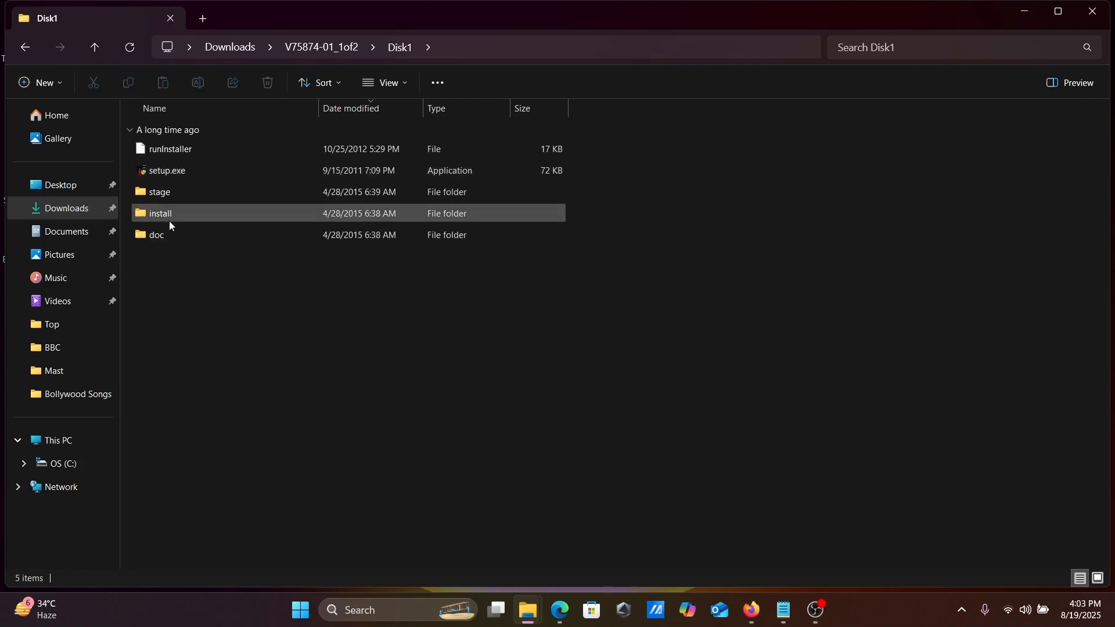
double_click(170, 214)
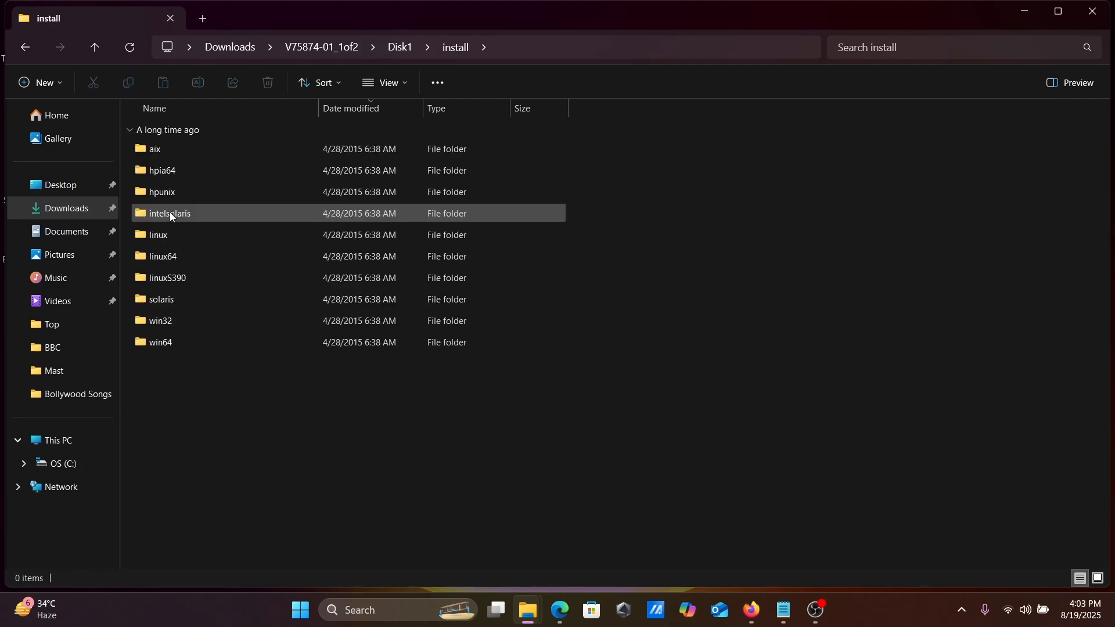
double_click(164, 341)
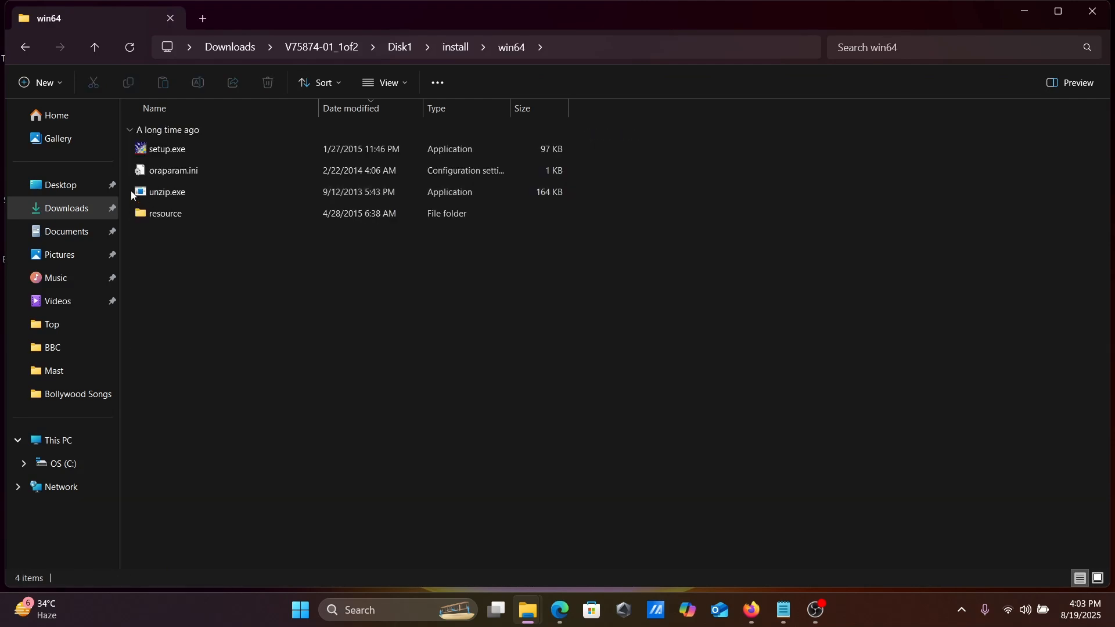
click(149, 155)
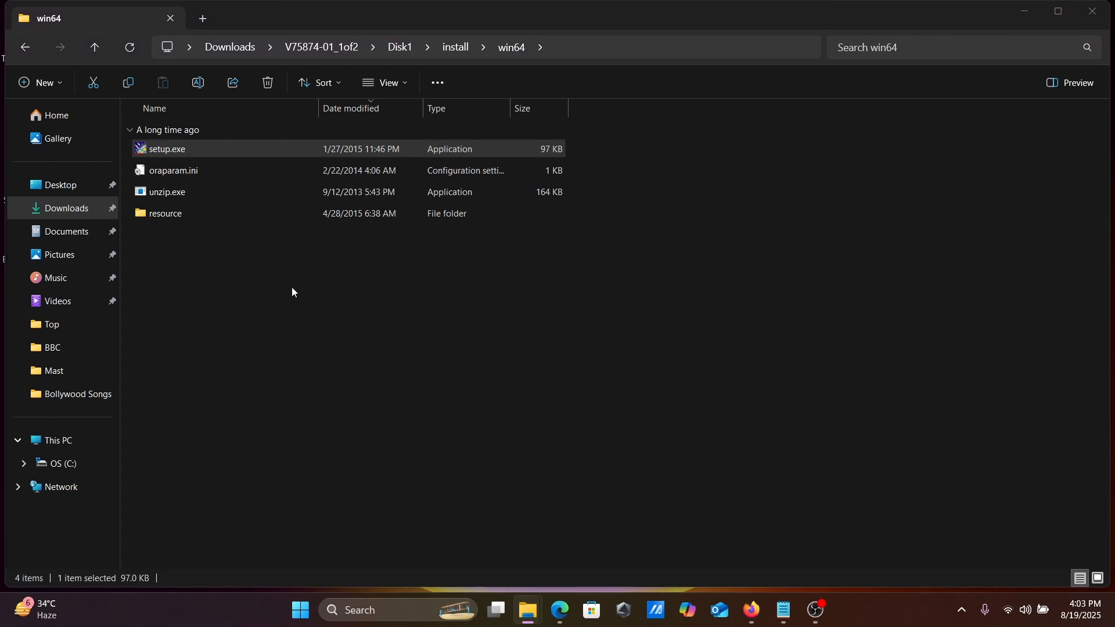
key(Return)
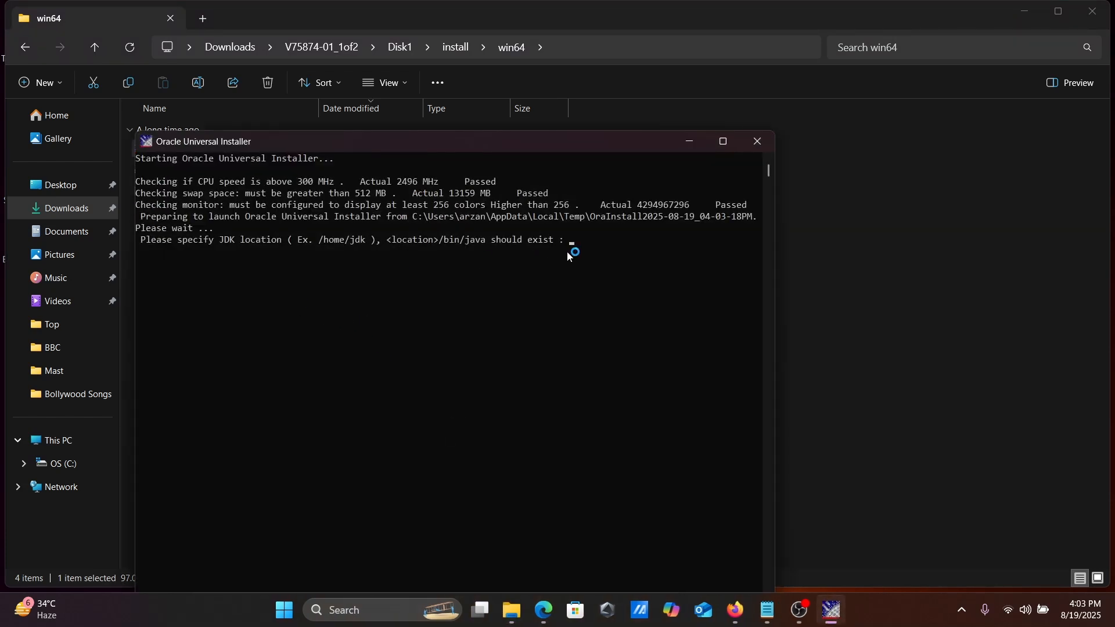
Give the installer C:\Program Files\Java\jdk1.8.0_211 as the JDK location, and bring up the Zedd.txt notes in Notepad.
key(ctrl+v)
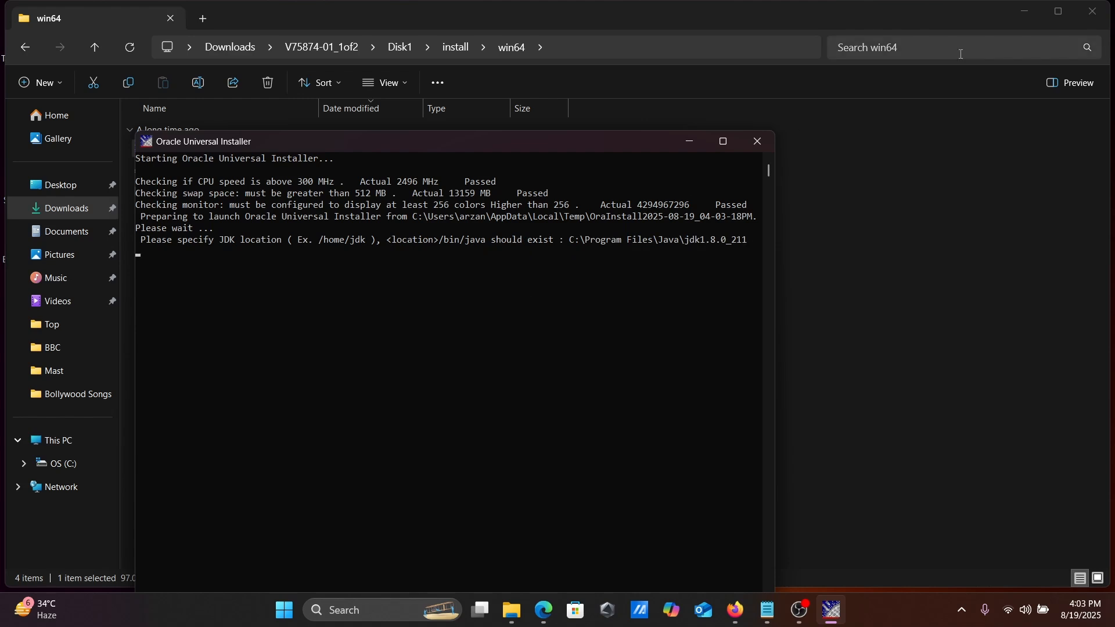
click(1019, 15)
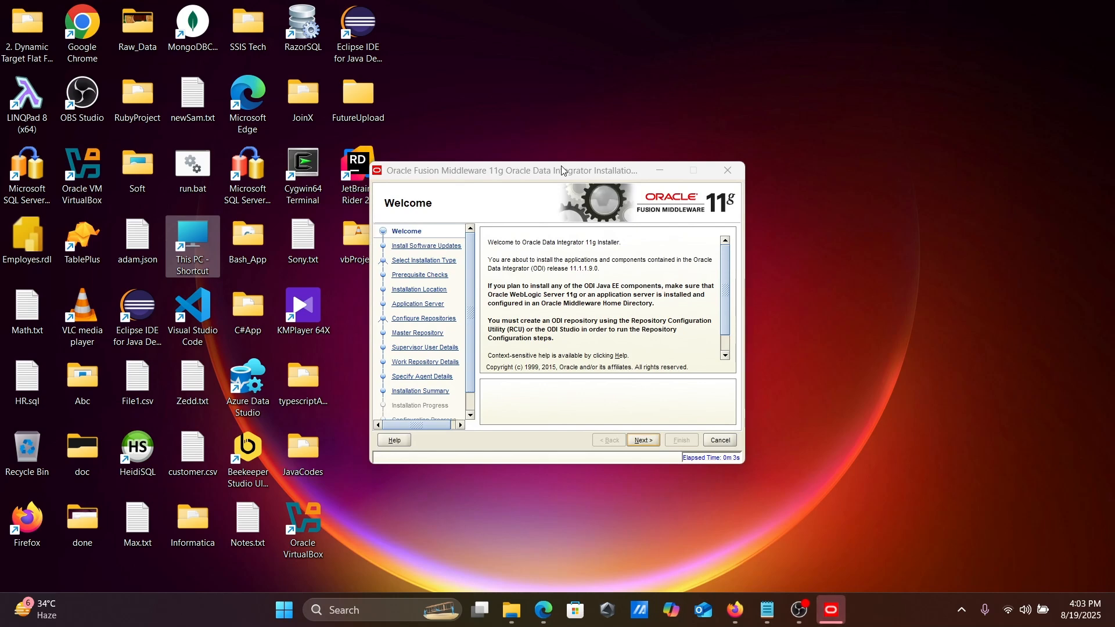
click(767, 610)
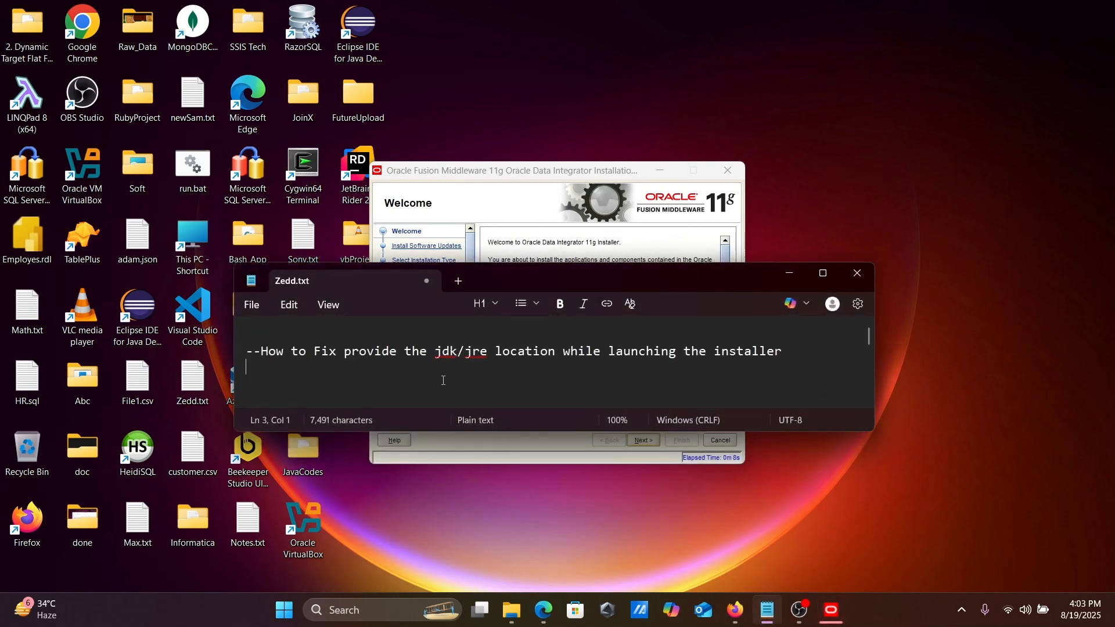